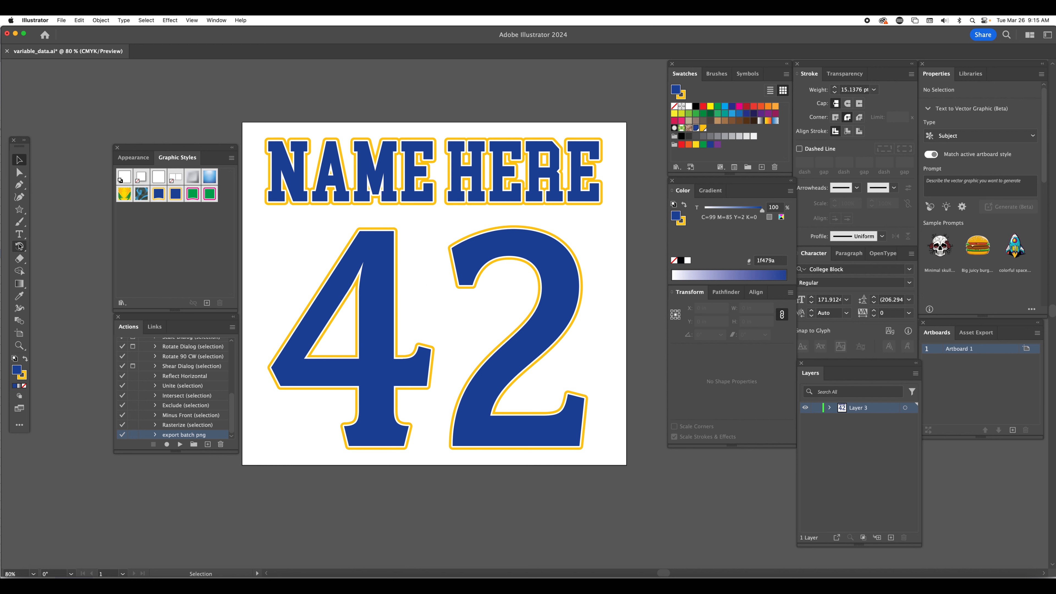
# Replace the second digit of the large number text with 3 so the number reads 43
pyautogui.click(19, 234)
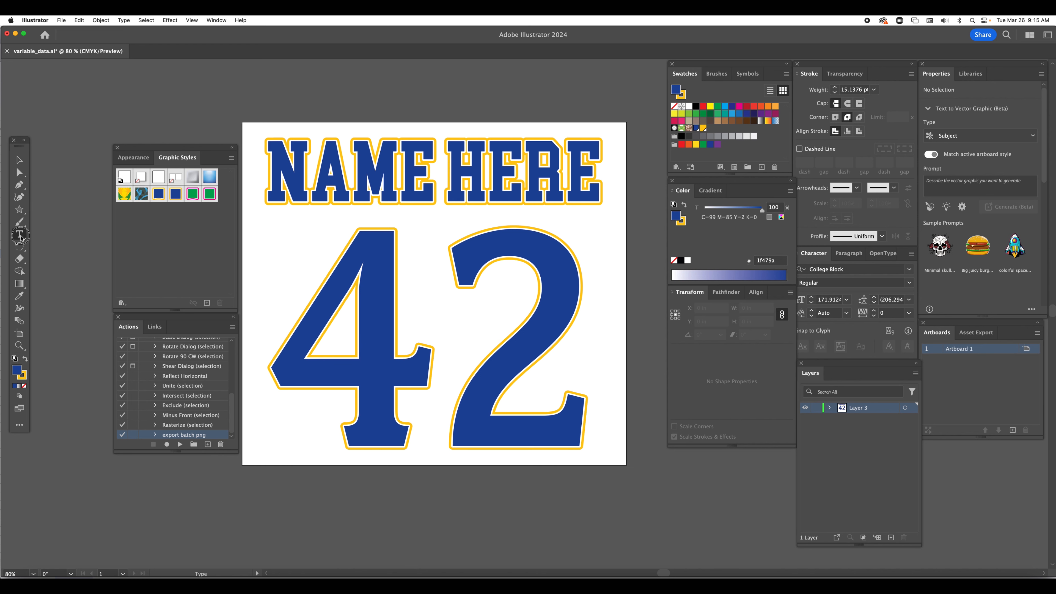
pyautogui.doubleClick(575, 307)
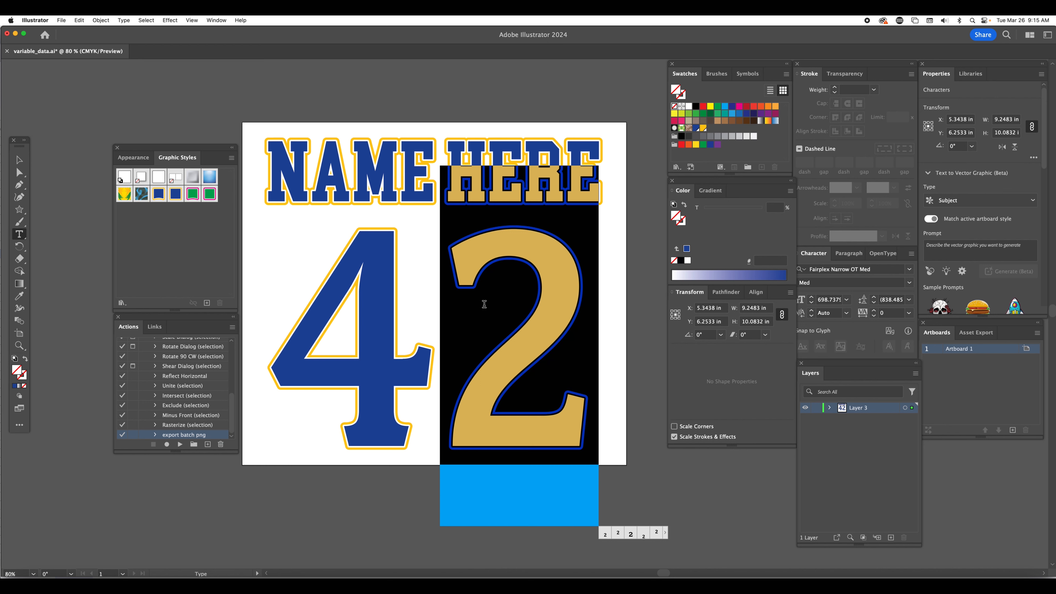
pyautogui.write('3')
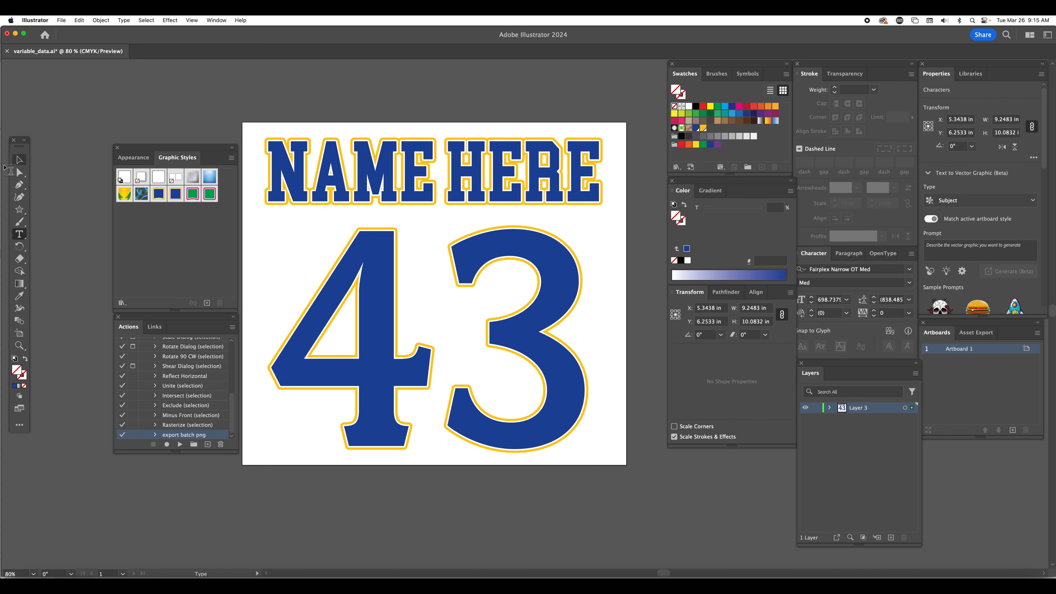
pyautogui.click(16, 162)
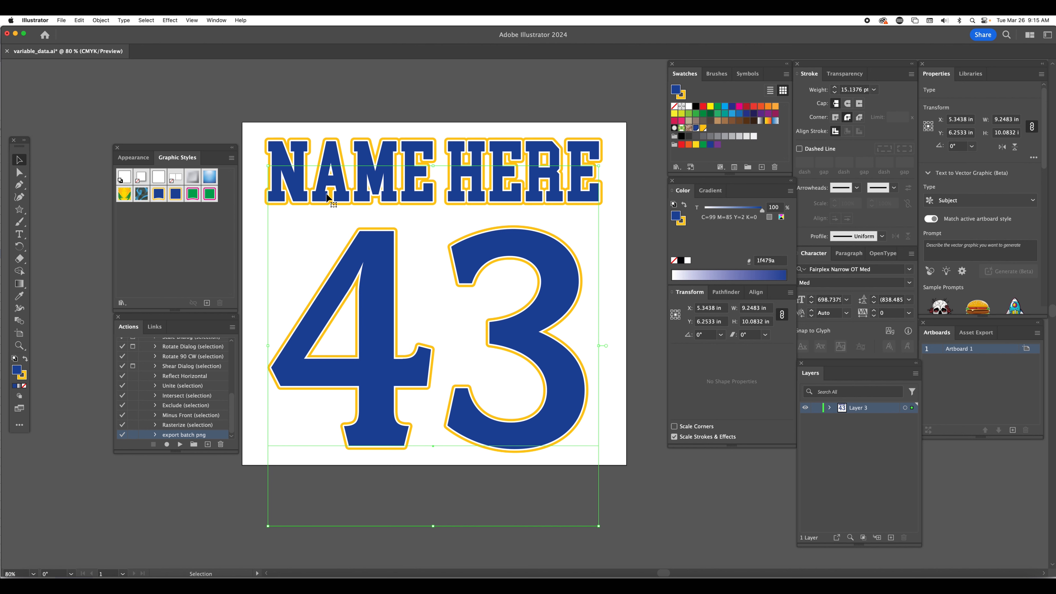
pyautogui.click(442, 102)
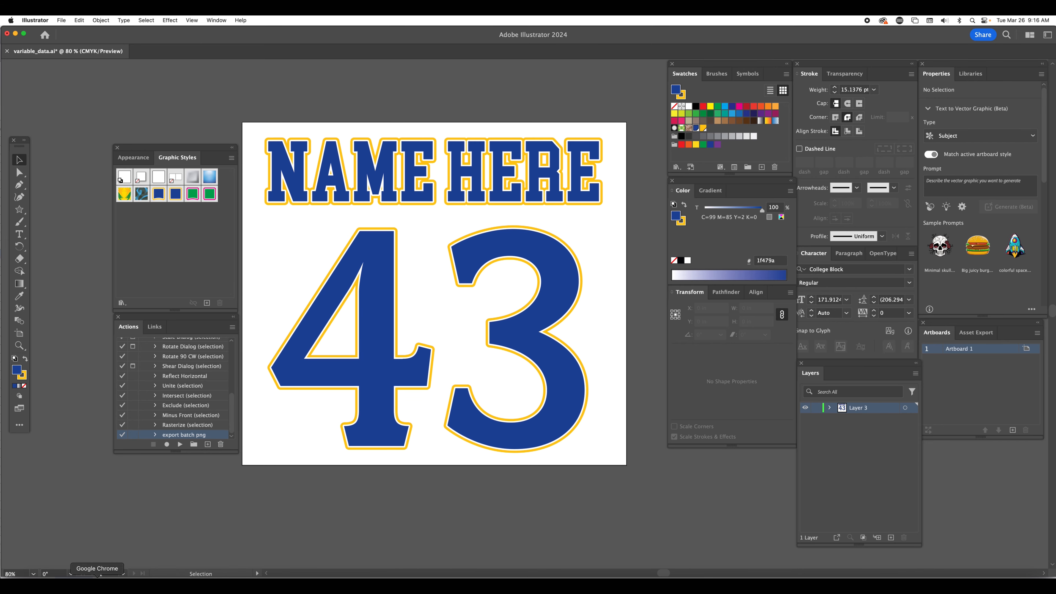
# Switch to the Name and number spreadsheet in Chrome and examine its header row and the entries in the name and number columns
pyautogui.click(99, 576)
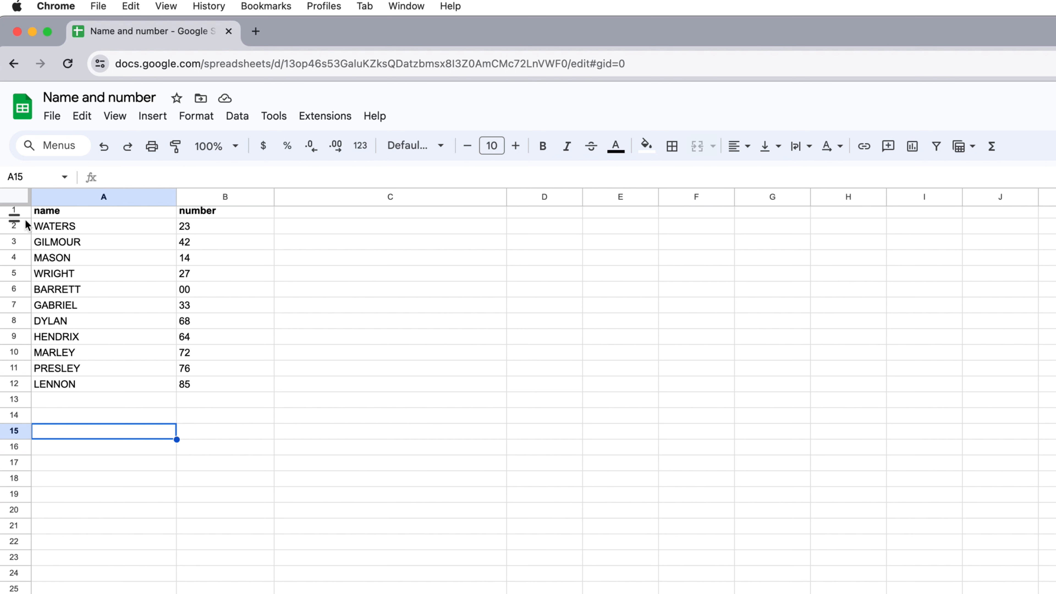
pyautogui.click(14, 212)
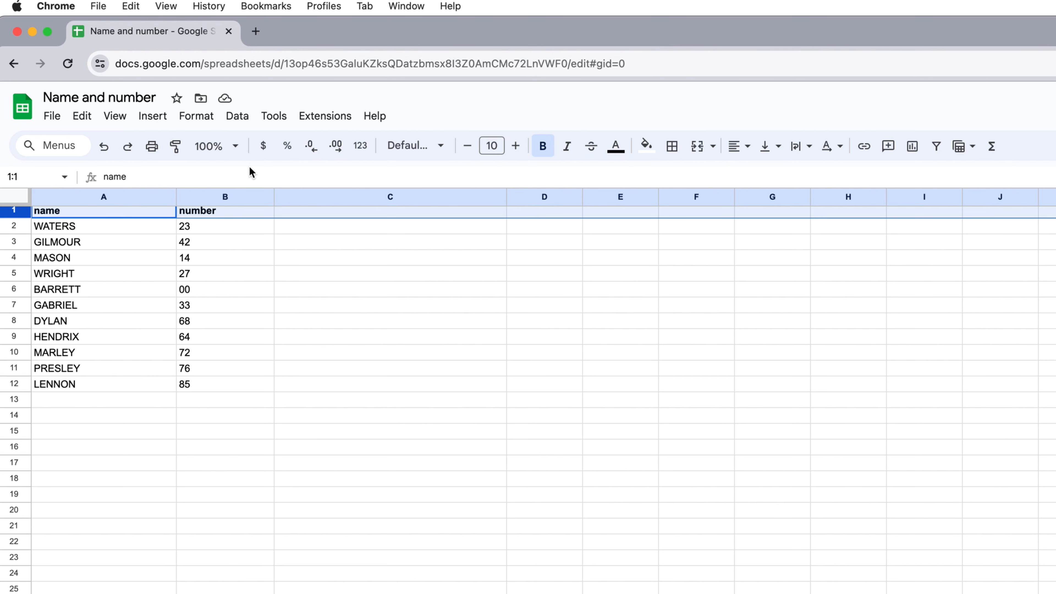
pyautogui.click(149, 441)
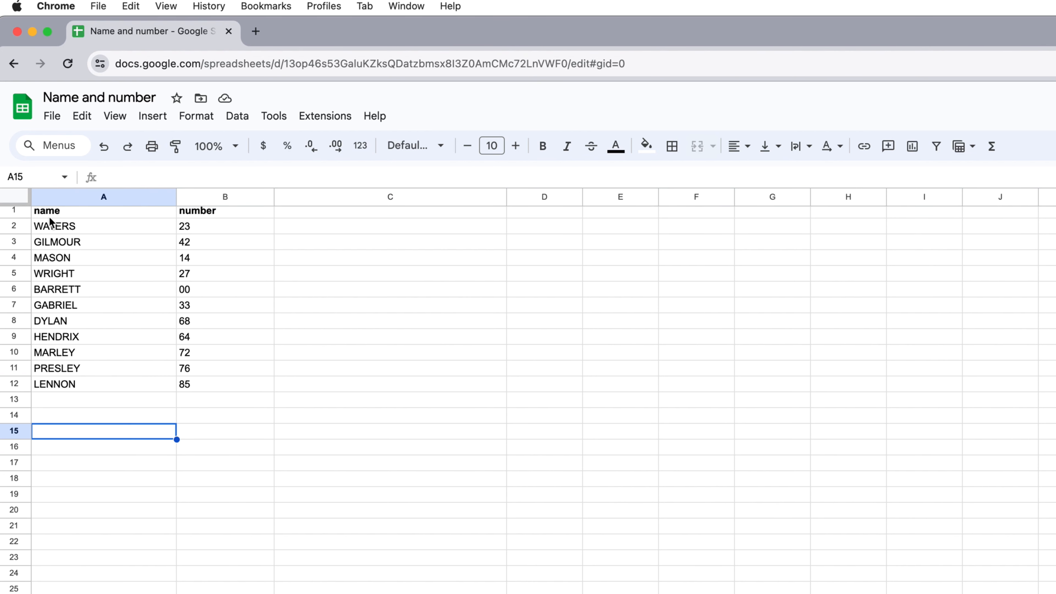
pyautogui.click(38, 215)
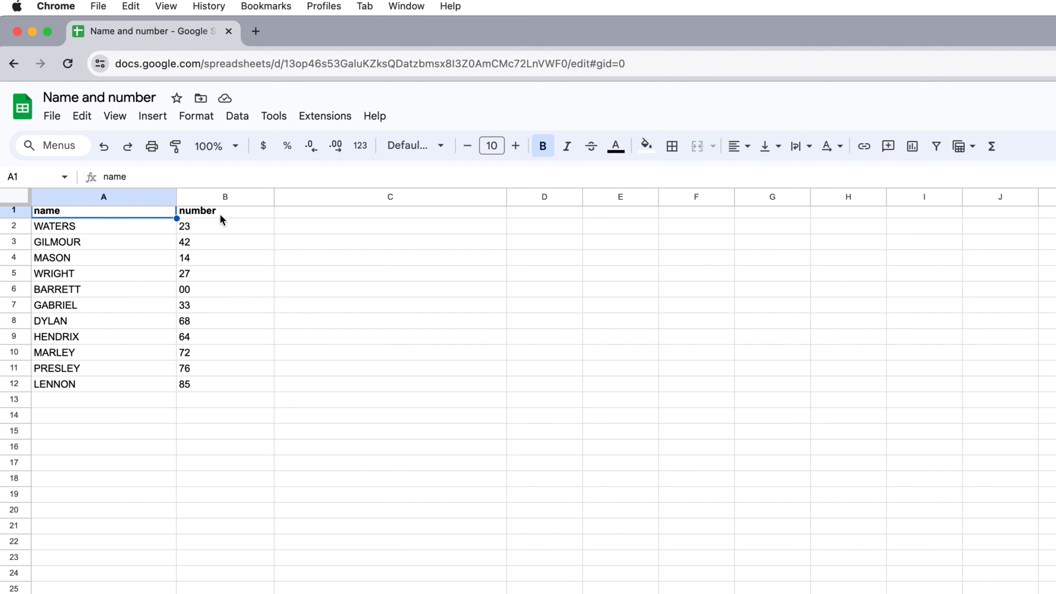
pyautogui.click(210, 215)
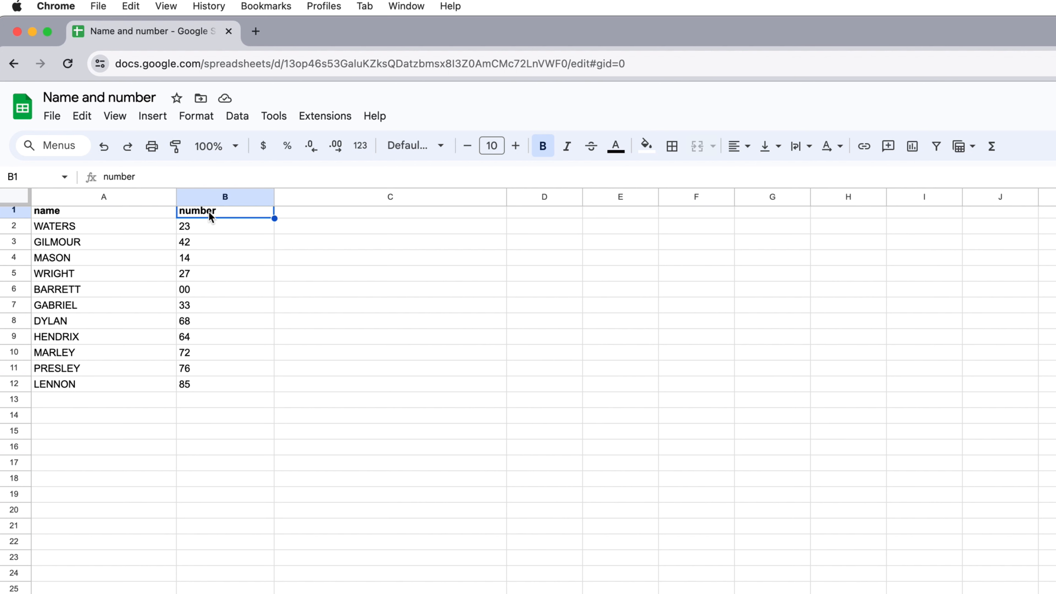
pyautogui.click(52, 218)
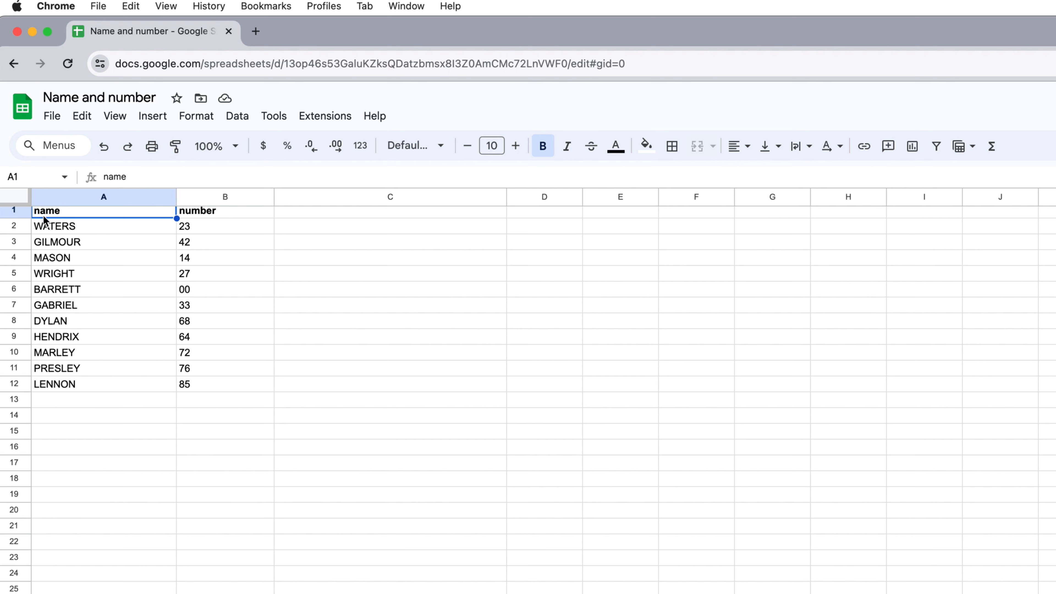
pyautogui.click(208, 213)
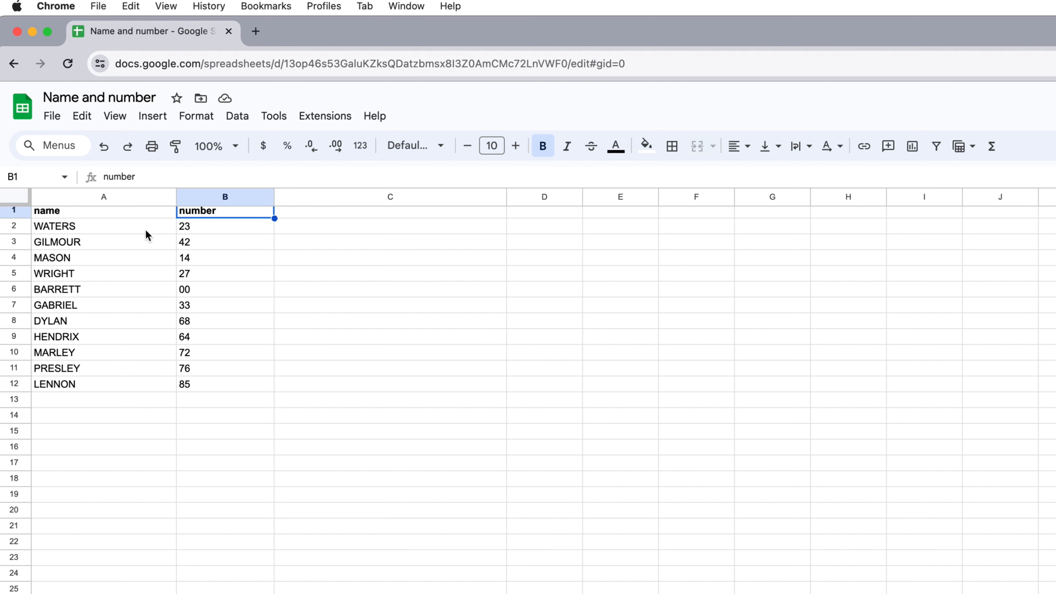
pyautogui.click(69, 231)
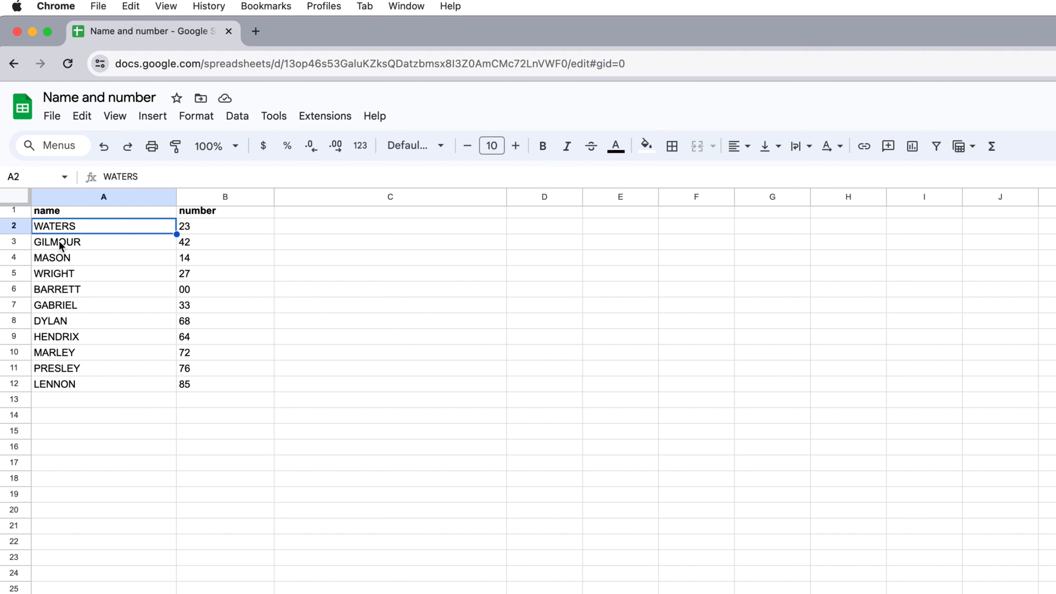
pyautogui.click(60, 242)
pyautogui.click(59, 257)
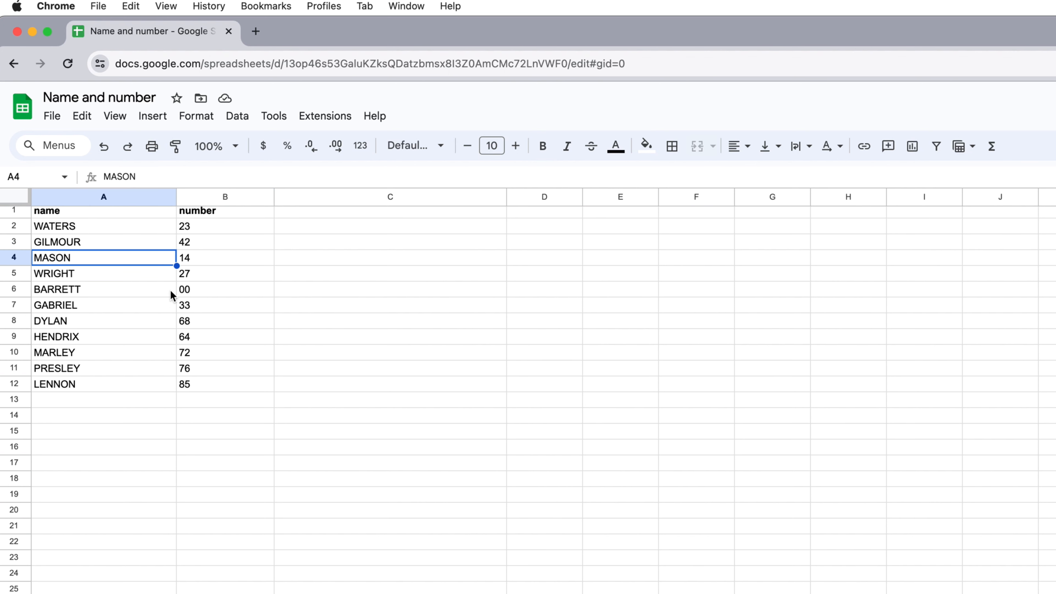
pyautogui.click(191, 228)
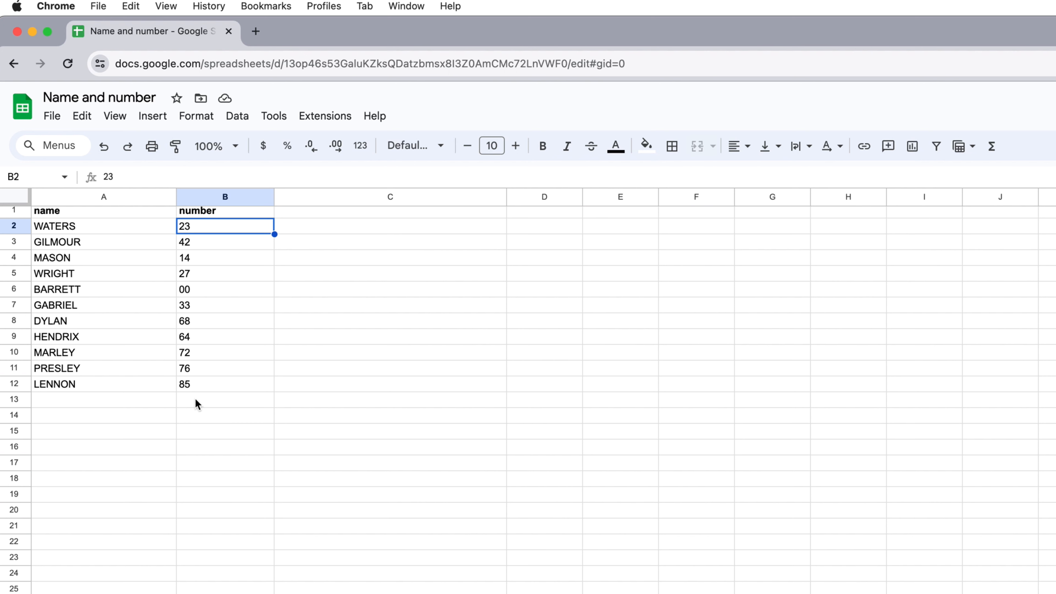
pyautogui.click(234, 422)
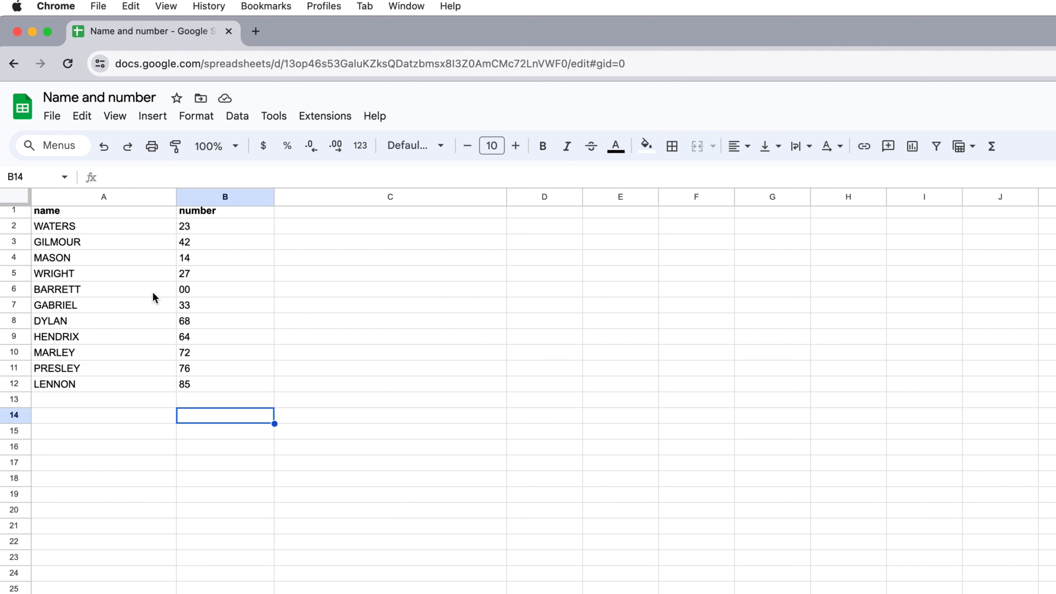
# Download the Name and number spreadsheet as a Comma Separated Values (.csv) file
pyautogui.click(54, 118)
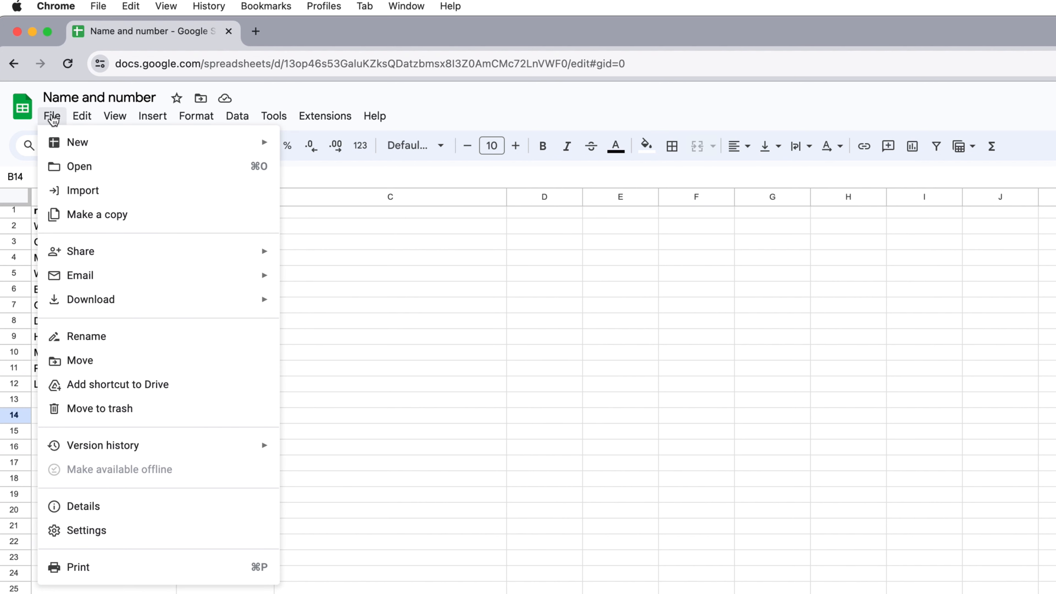
pyautogui.moveTo(178, 307)
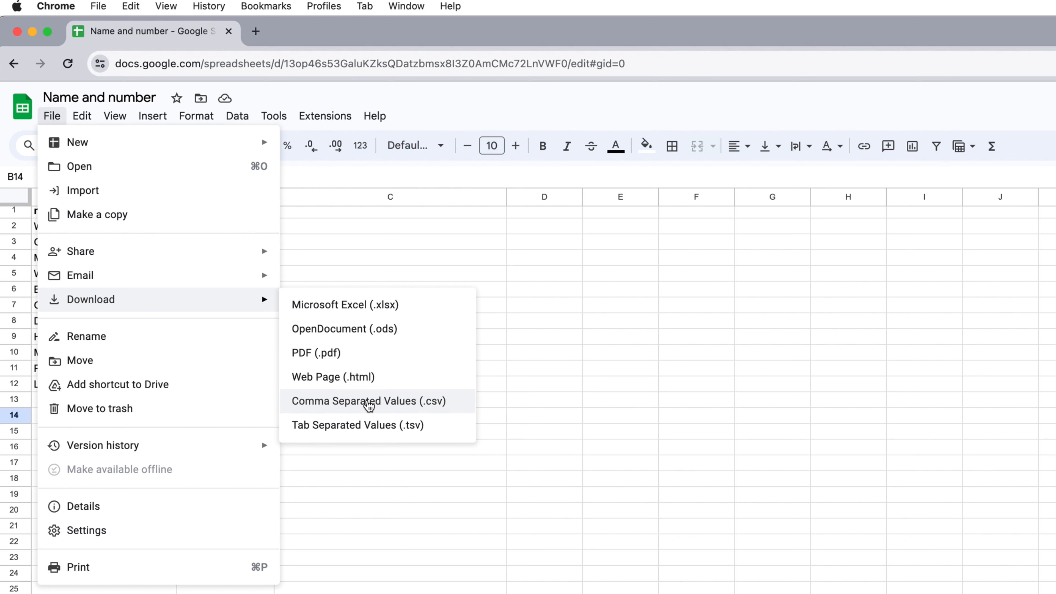
pyautogui.click(368, 404)
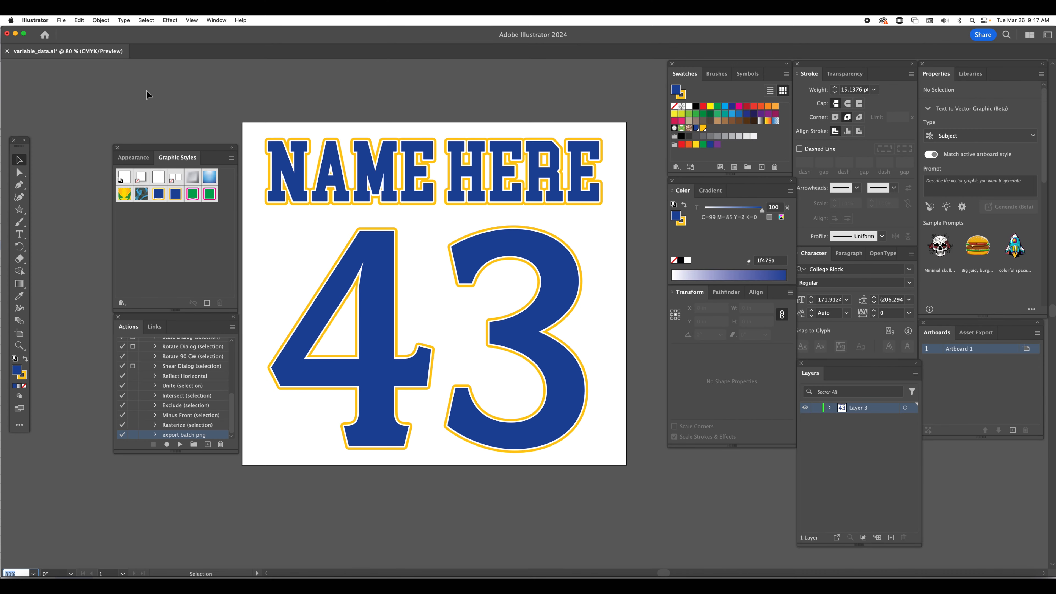
# In Illustrator, save the artwork as variable_data.ai in the 000_name_number folder, replacing the existing file and using the Illustrator 2020 version
pyautogui.click(62, 20)
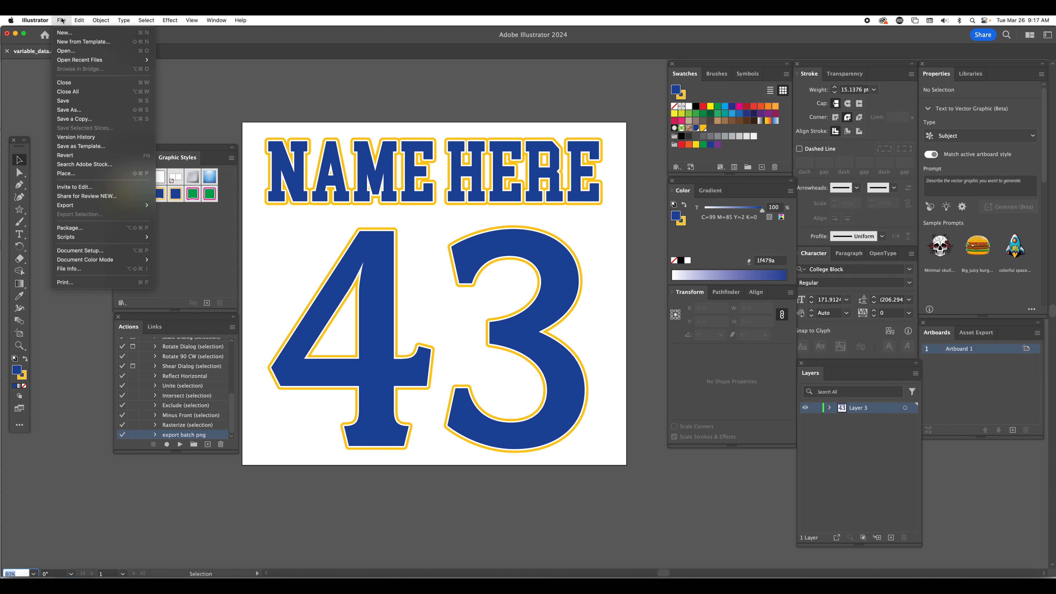
pyautogui.click(69, 110)
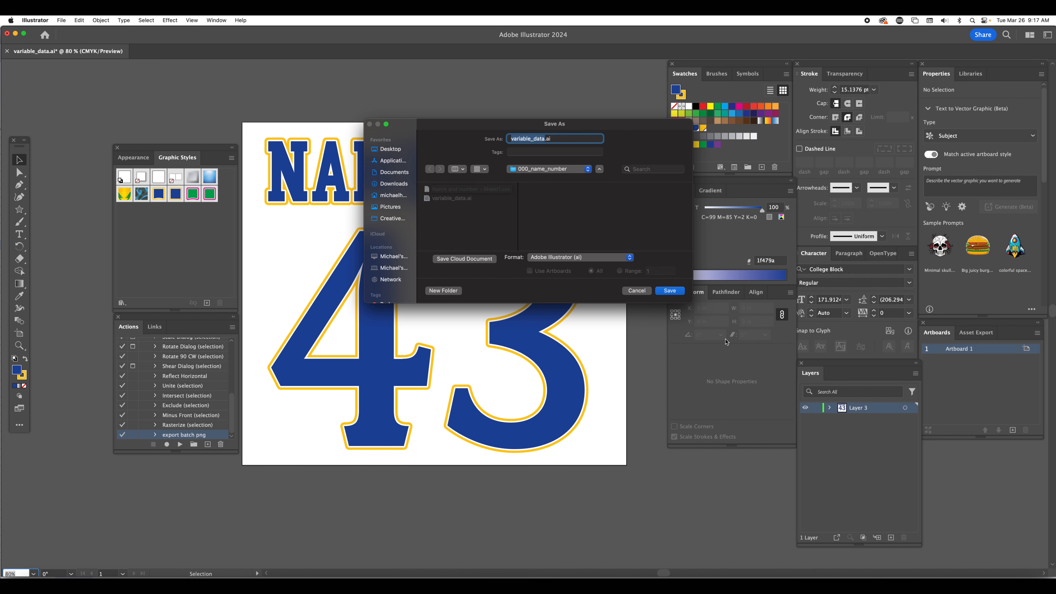
pyautogui.click(669, 291)
pyautogui.click(556, 252)
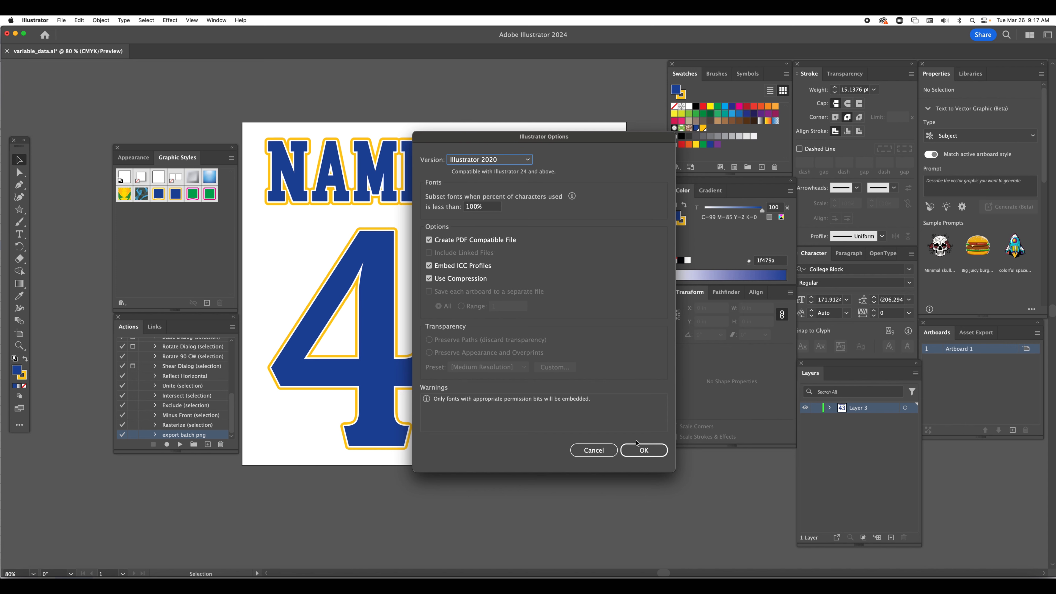
pyautogui.click(637, 443)
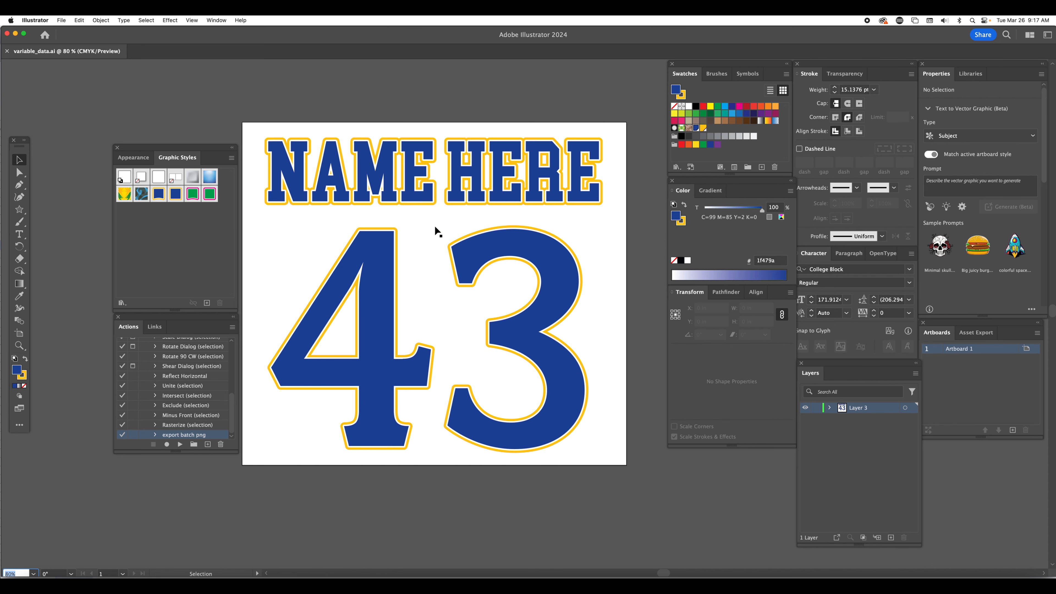
# Import Name and number - Sheet1.csv from the 000_name_number folder as the document's variables data source
pyautogui.click(217, 21)
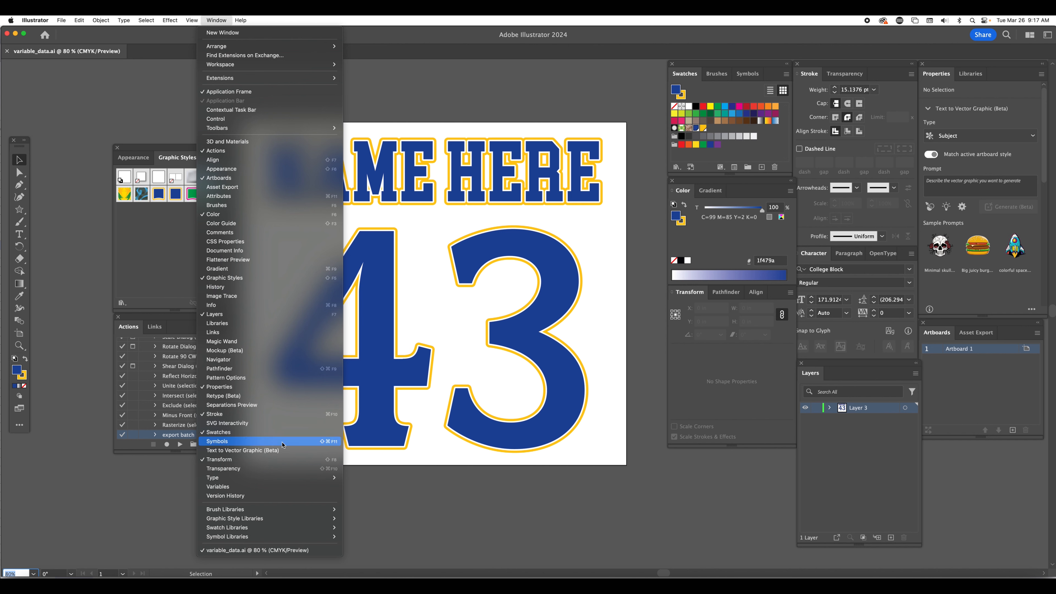
pyautogui.click(217, 488)
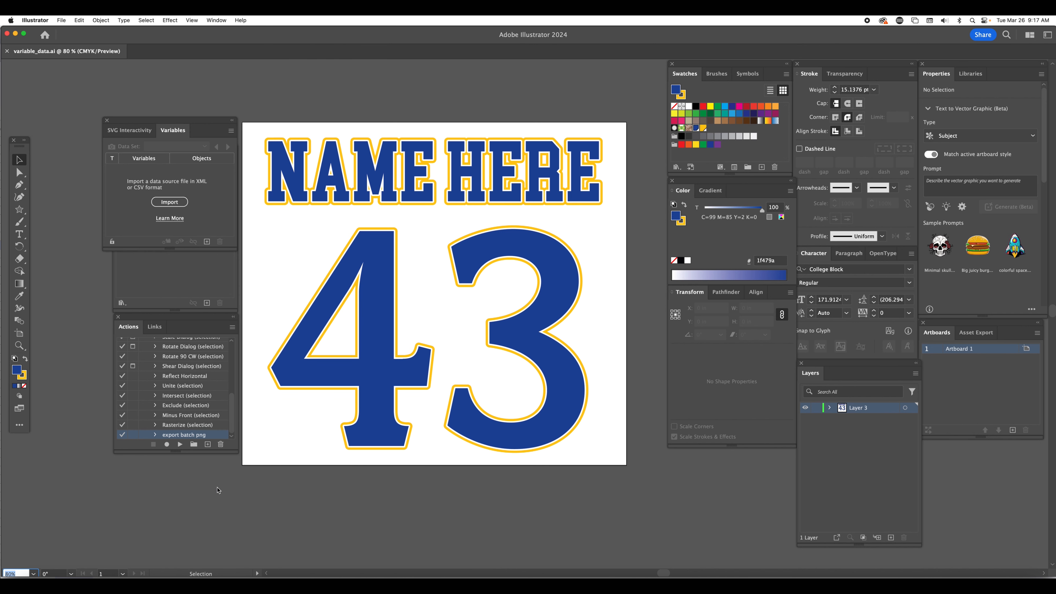
pyautogui.click(201, 123)
pyautogui.moveTo(201, 123); pyautogui.dragTo(297, 90)
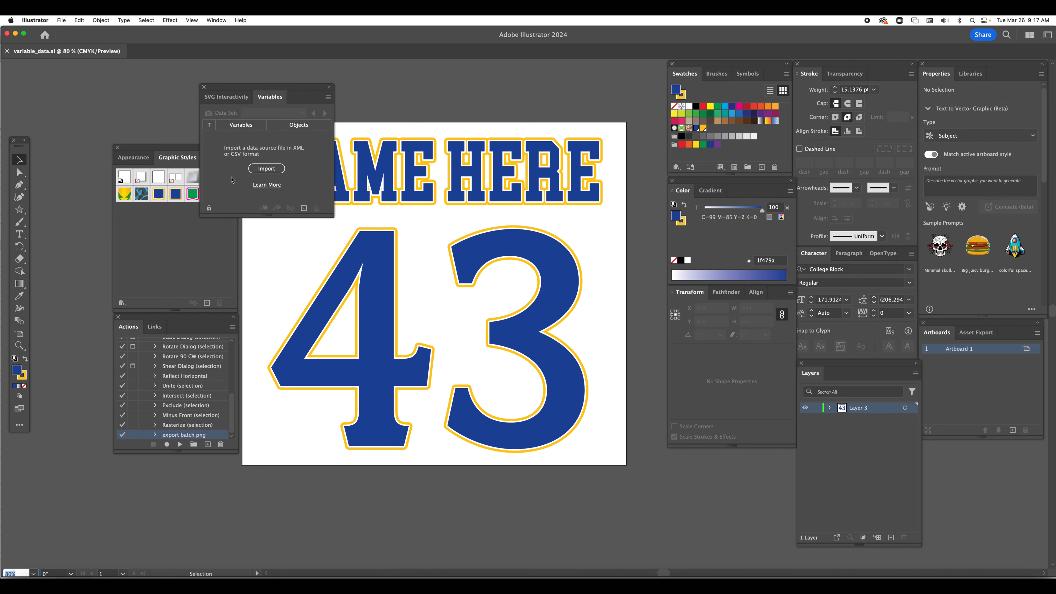
pyautogui.click(267, 169)
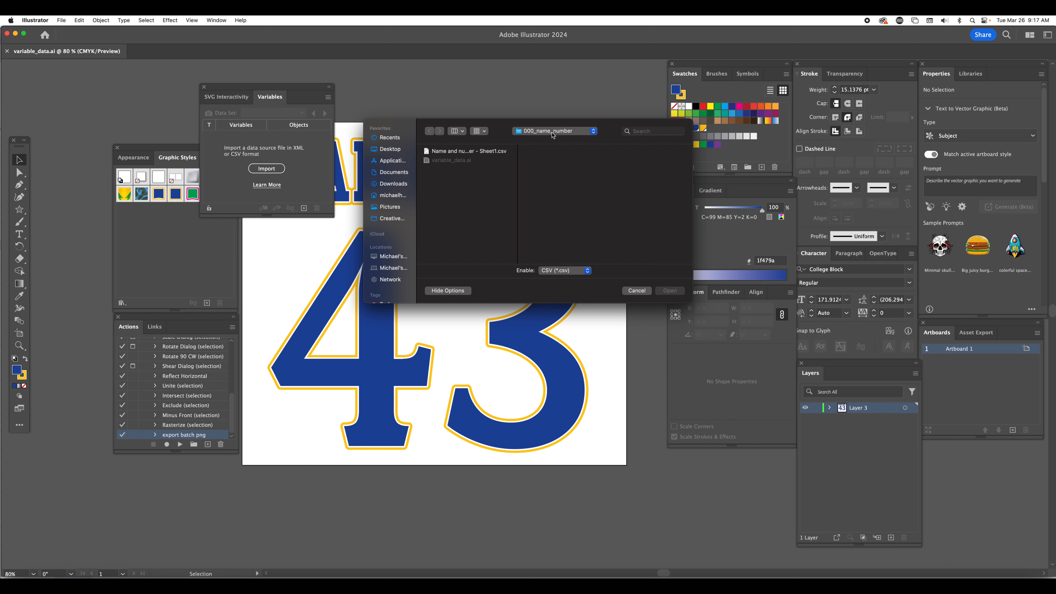
pyautogui.click(454, 152)
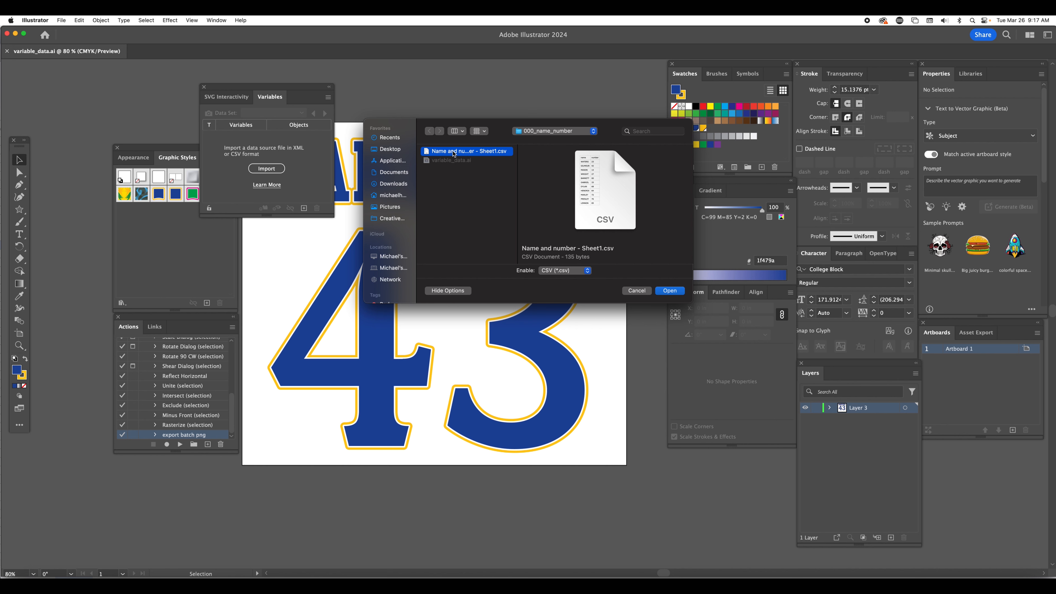
pyautogui.click(670, 290)
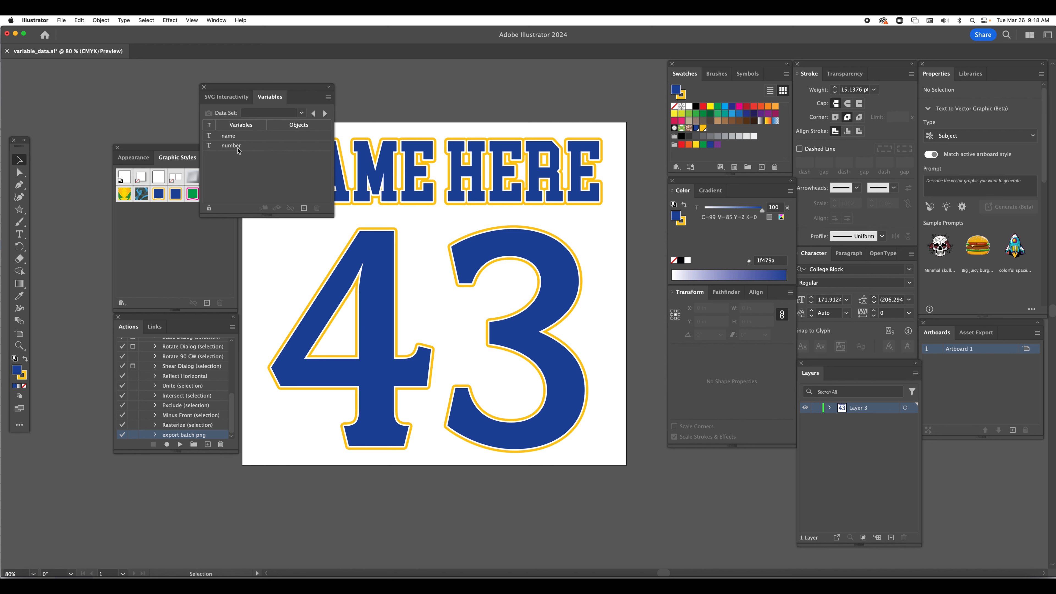
# Bind the large 43 text object to the number variable as dynamic text
pyautogui.moveTo(299, 89); pyautogui.dragTo(229, 97)
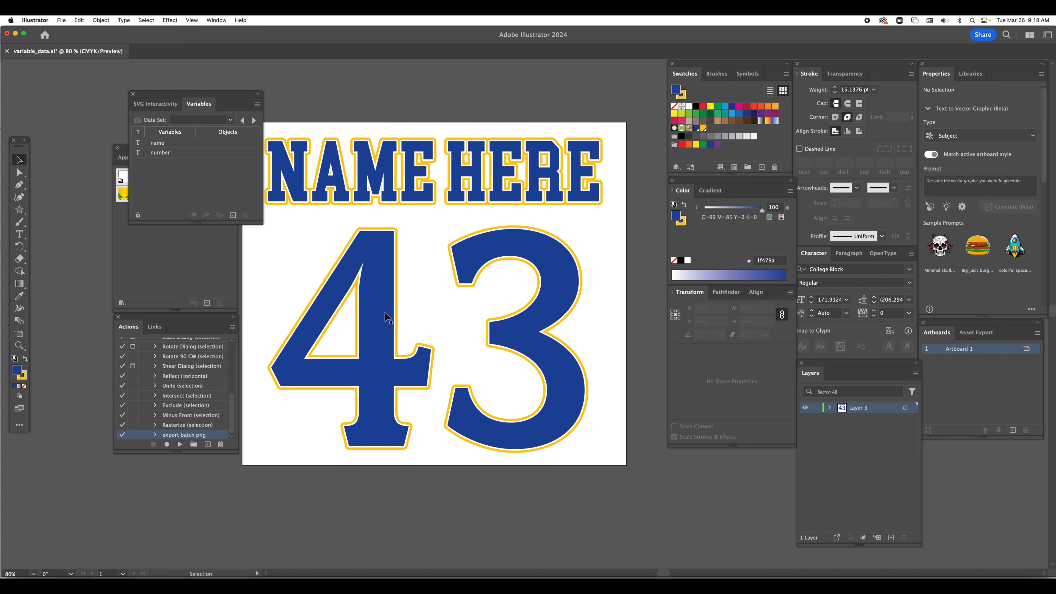
pyautogui.click(387, 339)
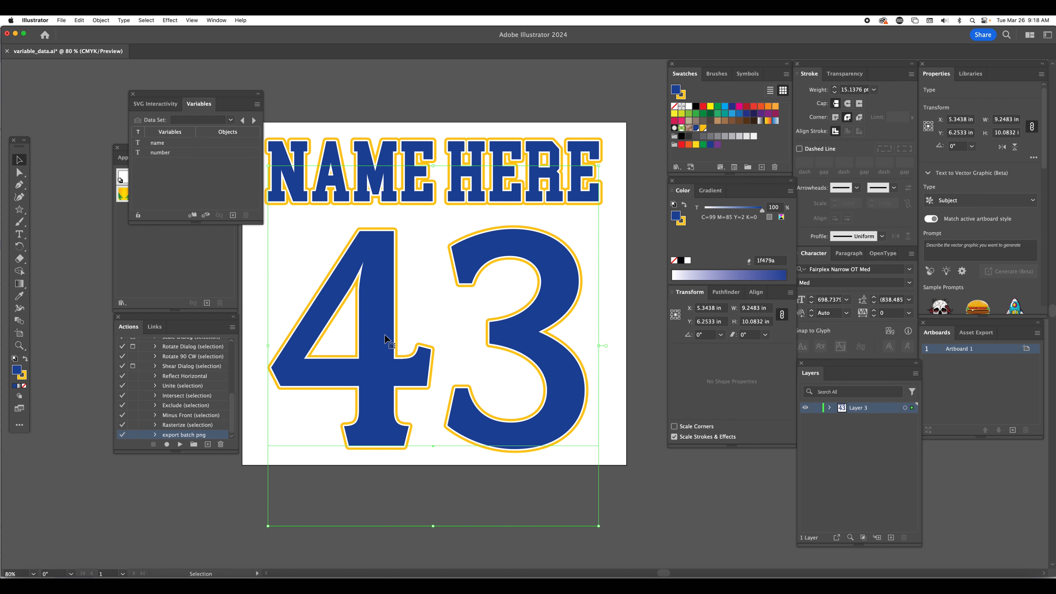
pyautogui.click(160, 153)
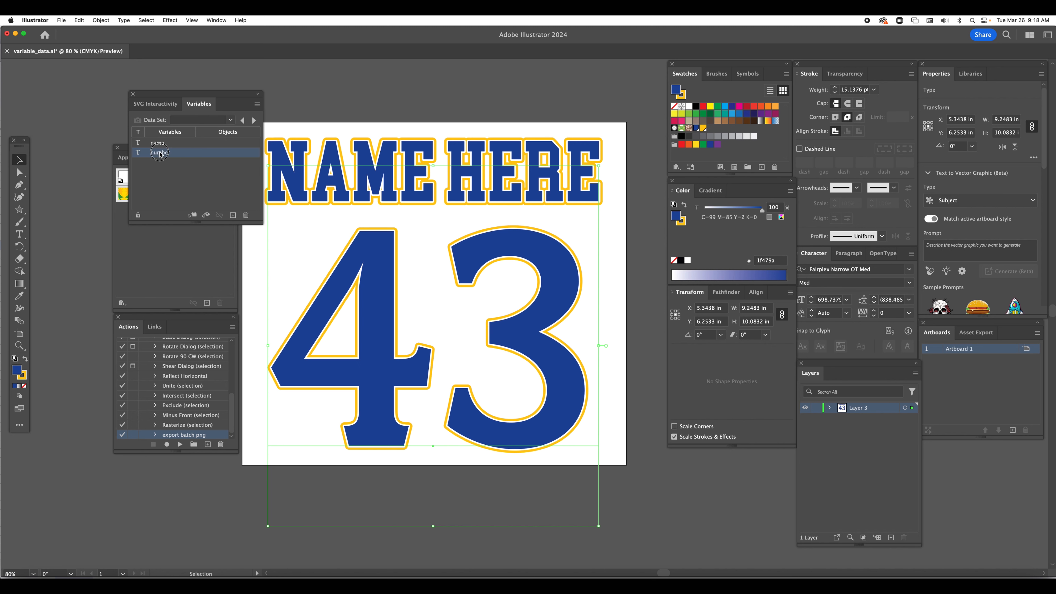
pyautogui.click(193, 215)
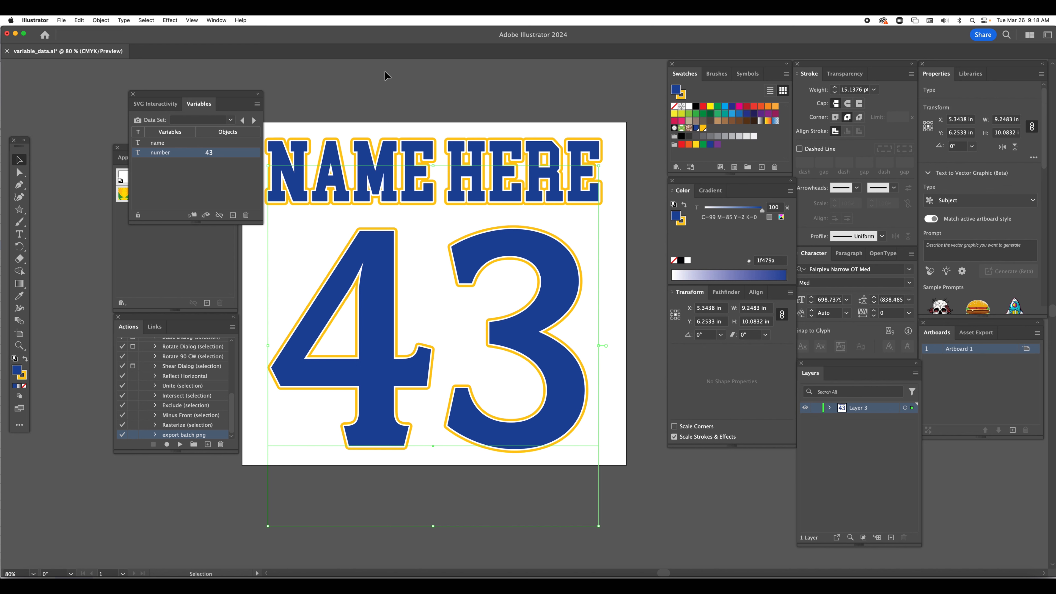
# Bind the NAME HERE text object to the name variable as dynamic text and deselect it
pyautogui.click(374, 130)
pyautogui.click(385, 153)
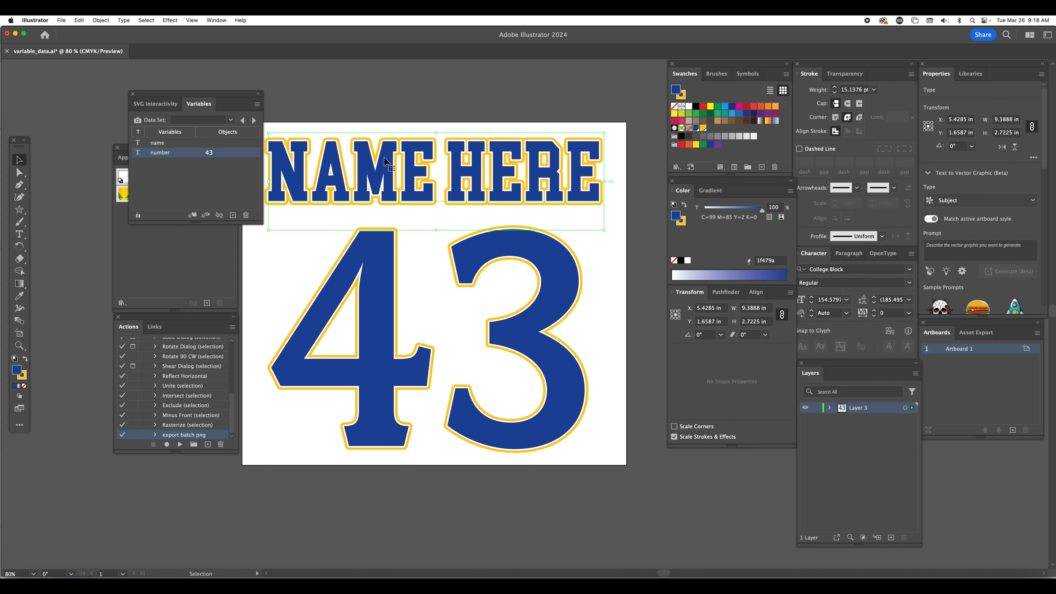
pyautogui.click(160, 143)
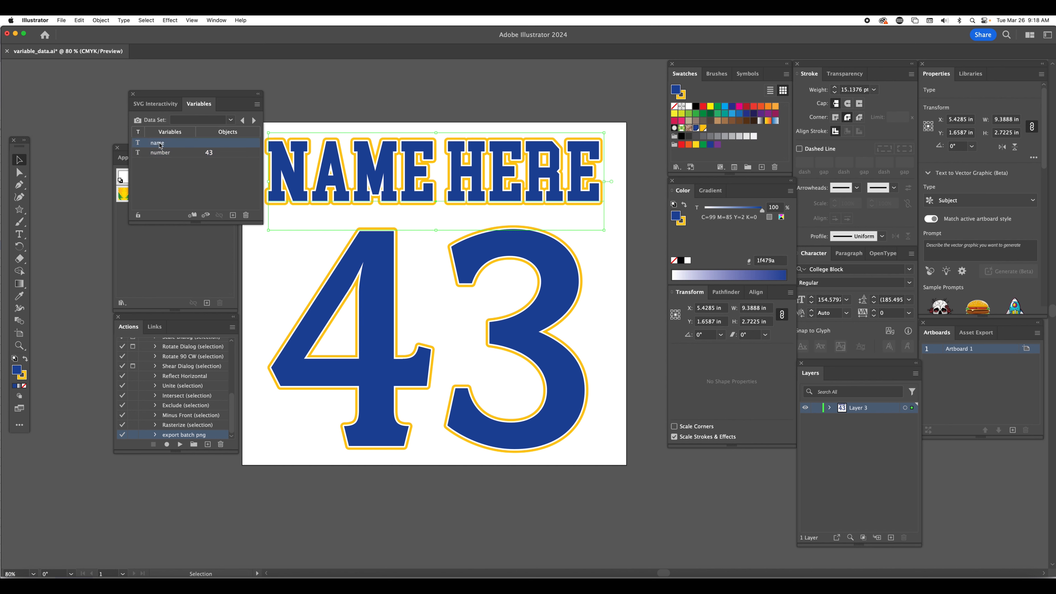
pyautogui.click(193, 216)
pyautogui.click(346, 98)
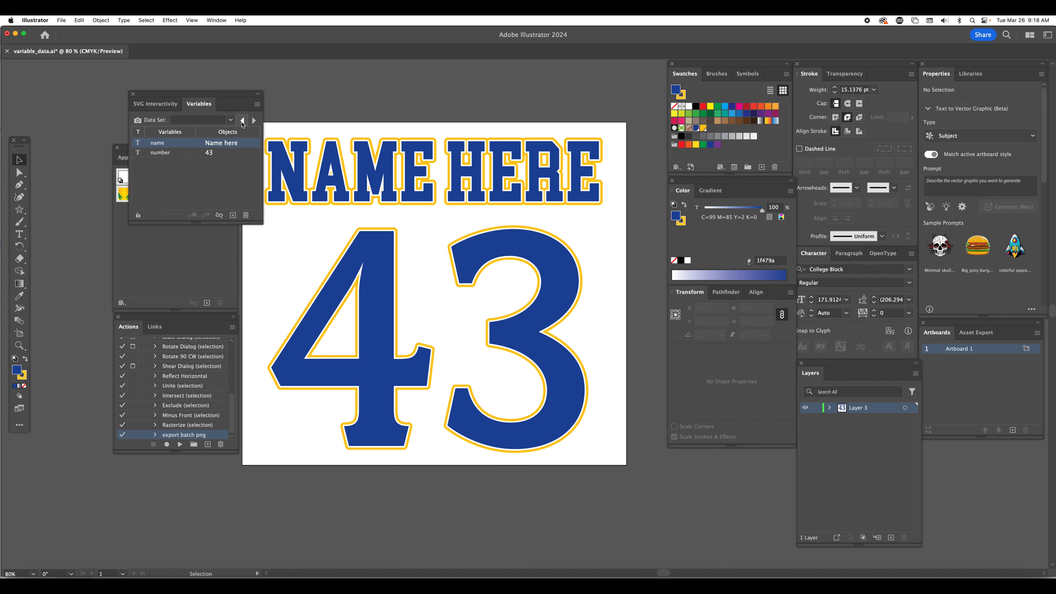
# Preview Data Set 1 on the artwork and compare it with the Name and number spreadsheet in Chrome before returning to Illustrator
pyautogui.click(230, 120)
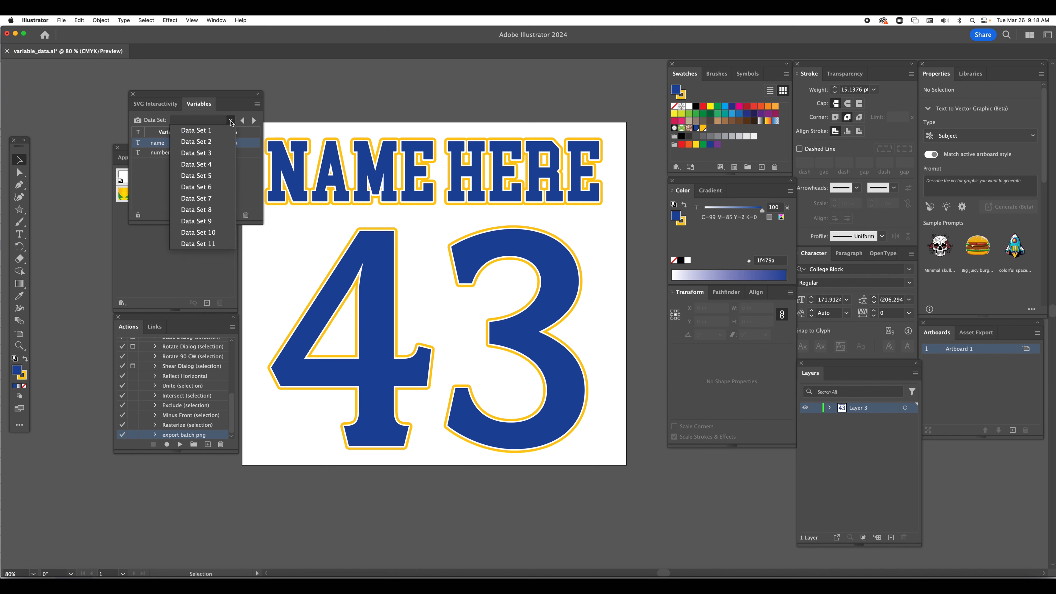
pyautogui.click(201, 130)
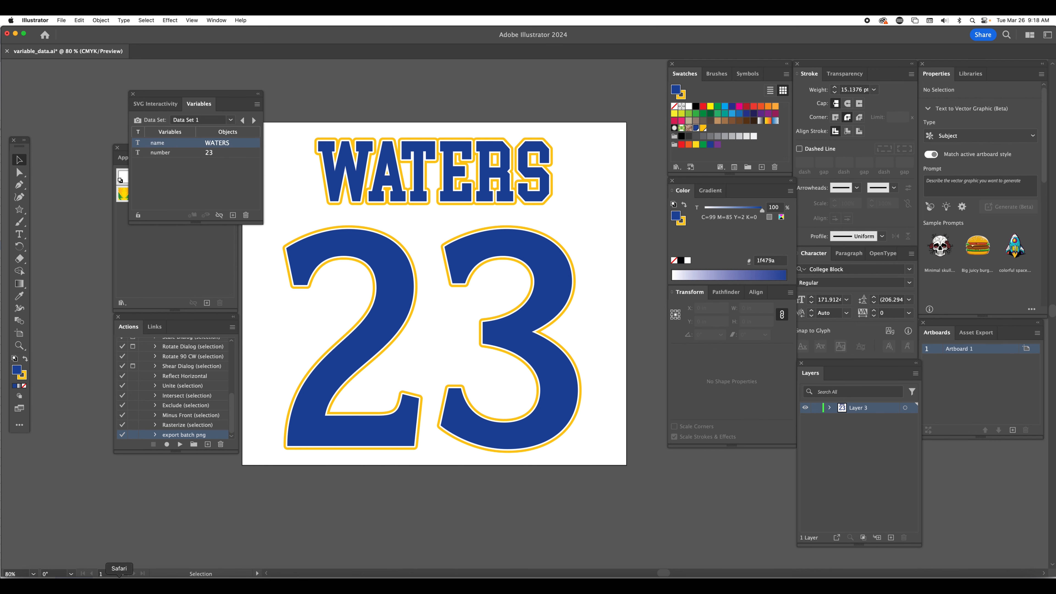
pyautogui.click(98, 576)
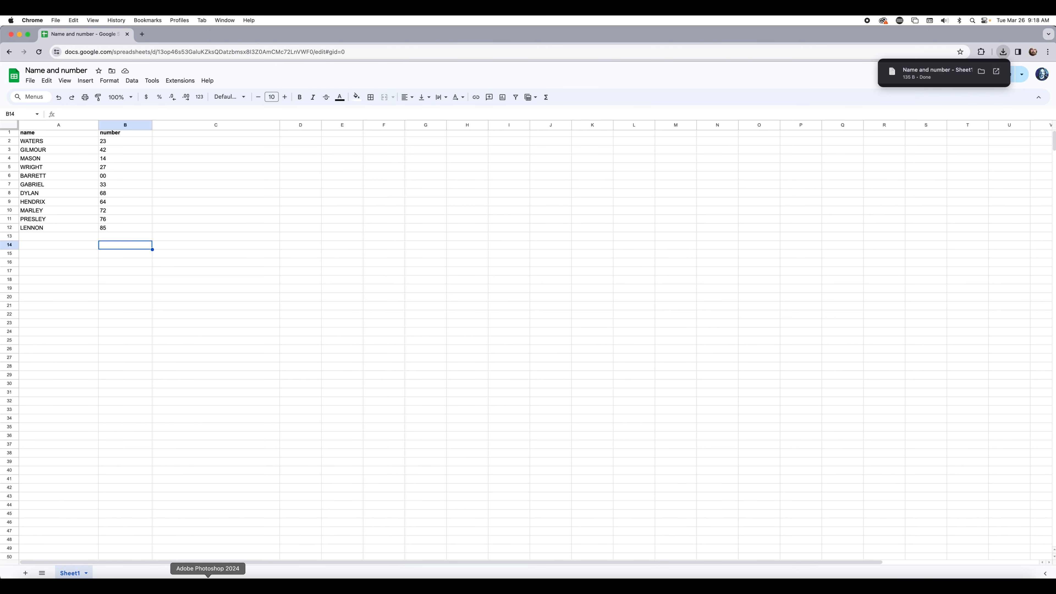
pyautogui.click(239, 576)
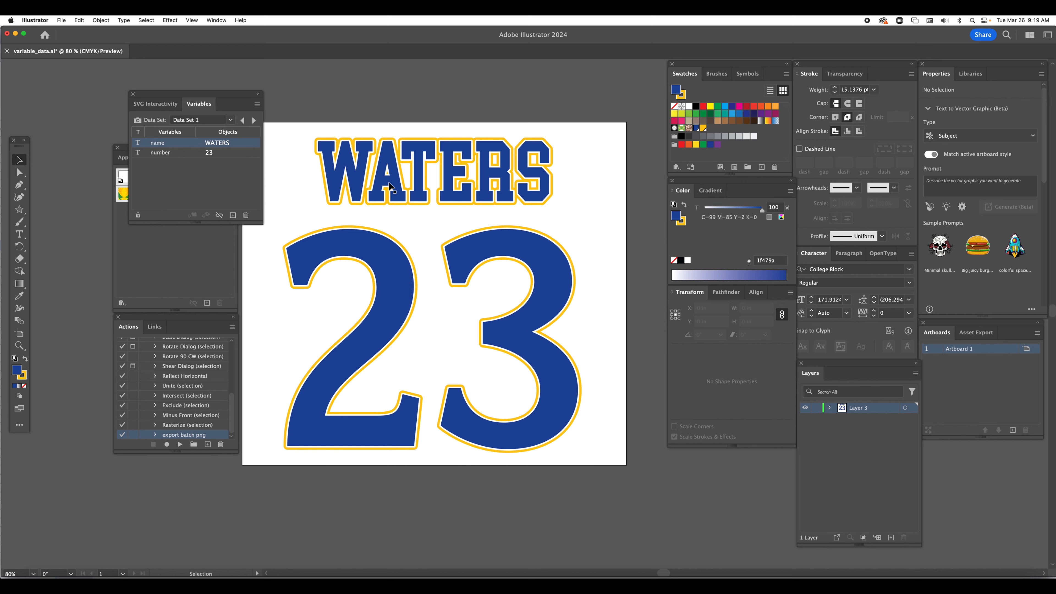
# Preview the remaining imported records on the artwork one by one, from Data Set 2 through Data Set 11
pyautogui.click(253, 120)
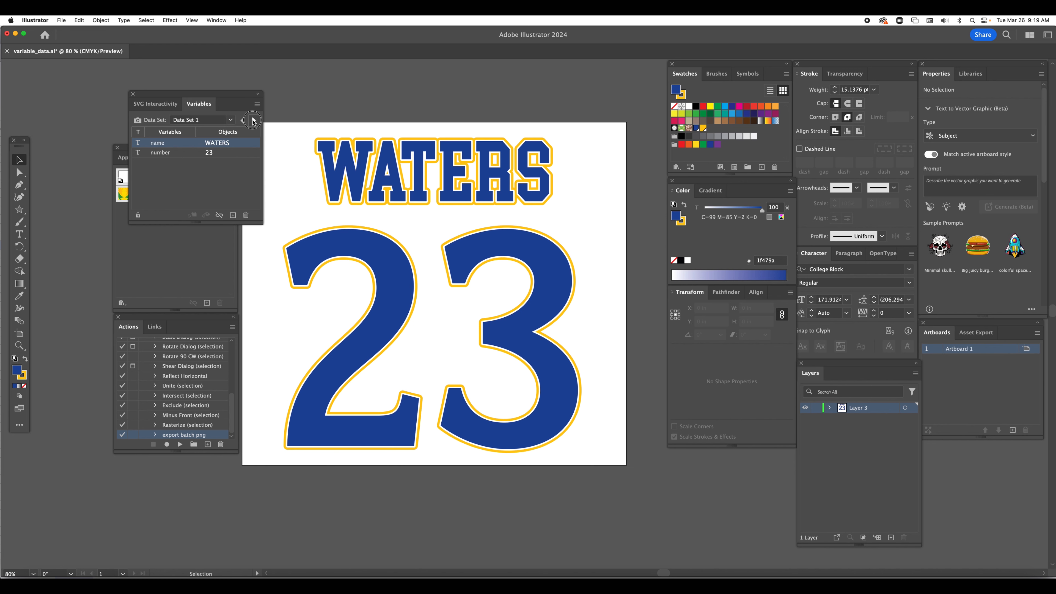
pyautogui.click(231, 121)
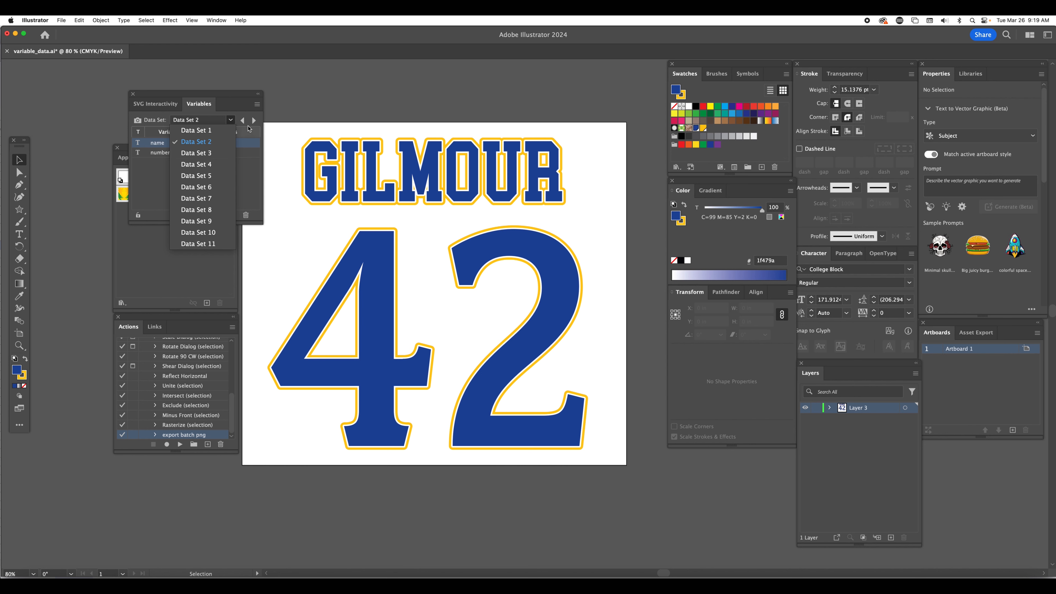
pyautogui.click(255, 122)
pyautogui.click(255, 122)
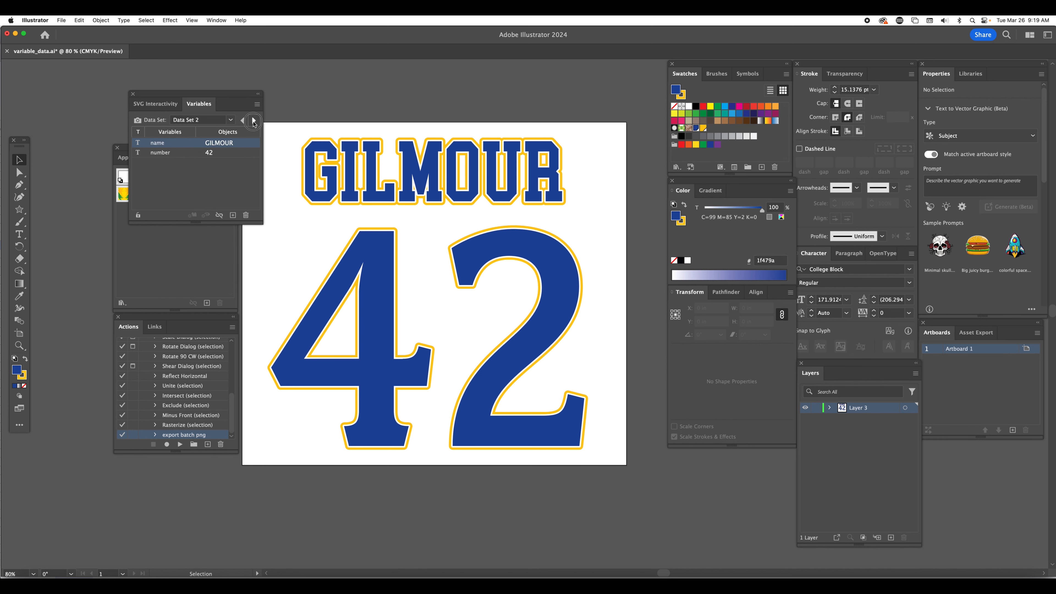
pyautogui.click(254, 122)
pyautogui.click(254, 122)
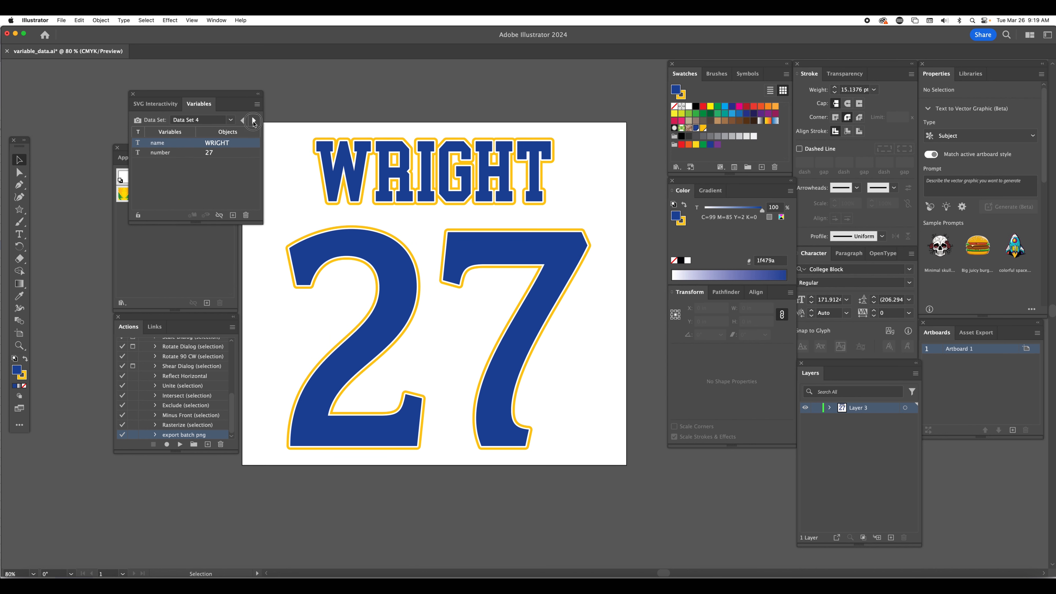
pyautogui.click(254, 122)
pyautogui.click(254, 122)
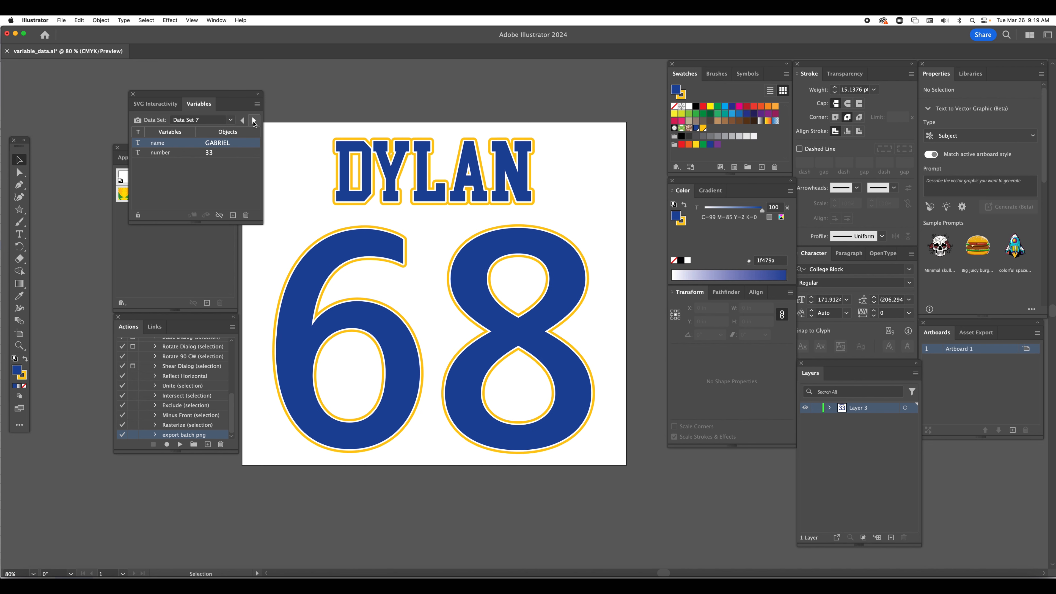
pyautogui.click(254, 123)
pyautogui.click(254, 122)
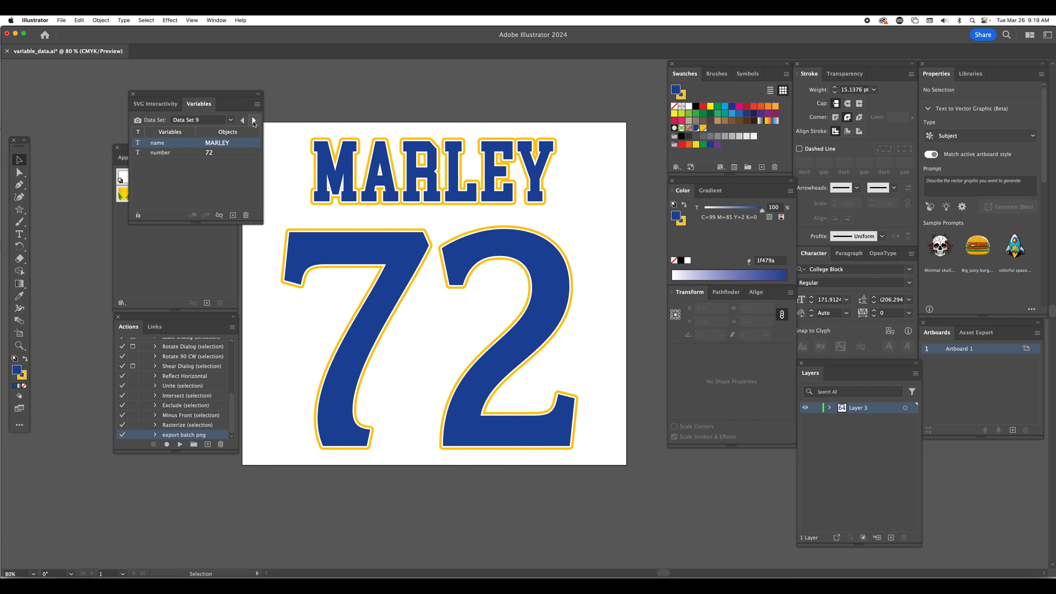
pyautogui.click(253, 123)
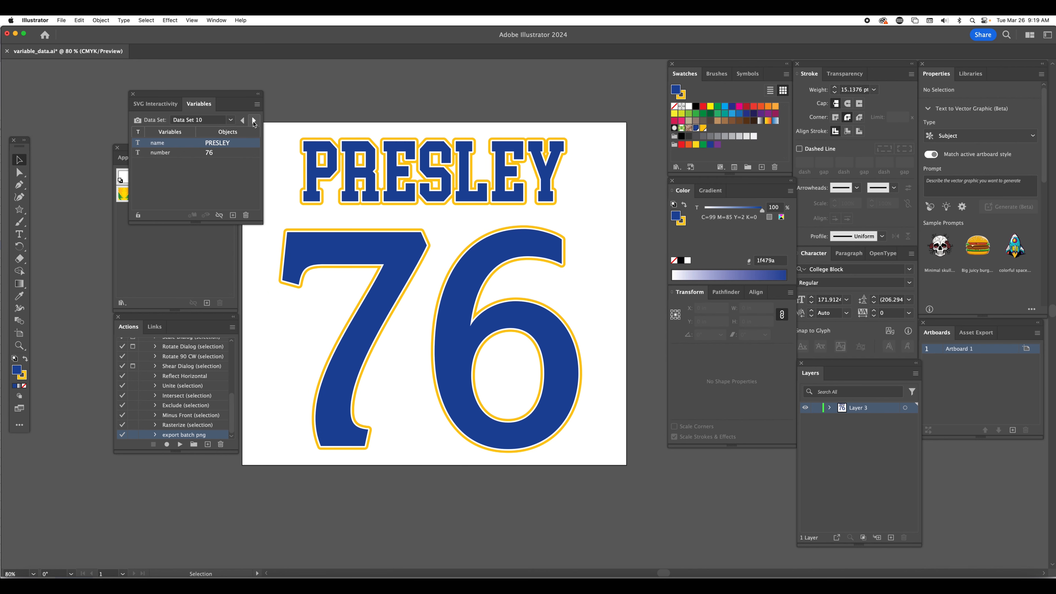
pyautogui.click(253, 122)
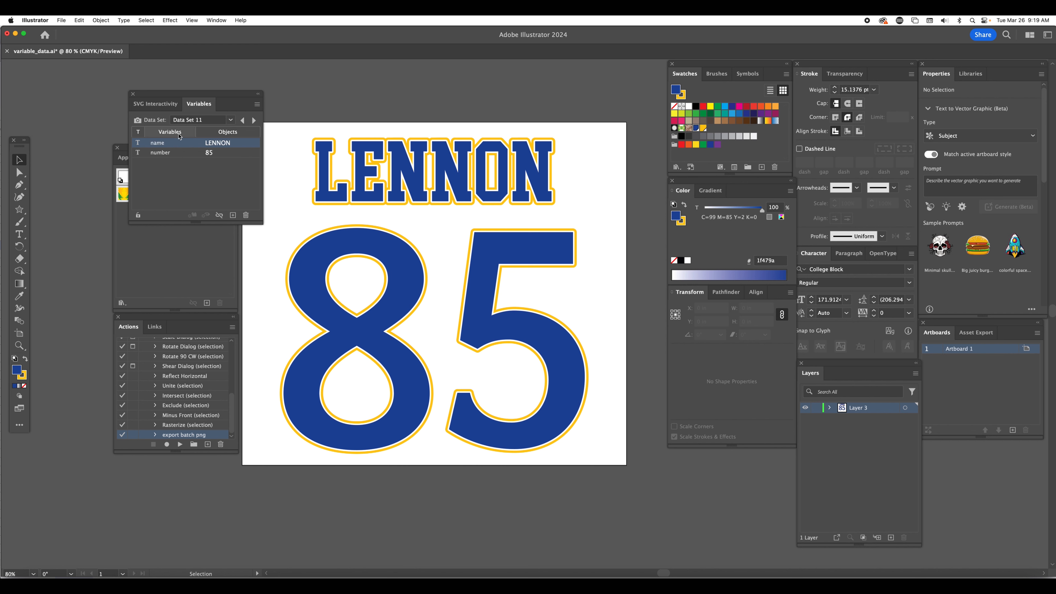
# Uncover the graphic styles by moving the variables below the artboard, and apply the last green style with pink outline to the name text
pyautogui.moveTo(176, 99); pyautogui.dragTo(393, 484)
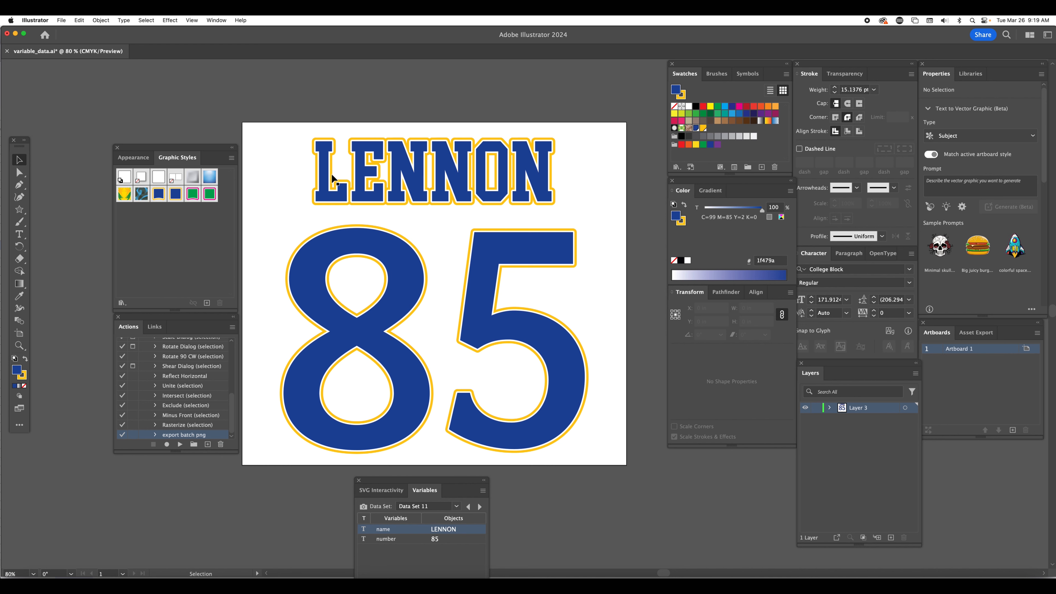
pyautogui.click(409, 197)
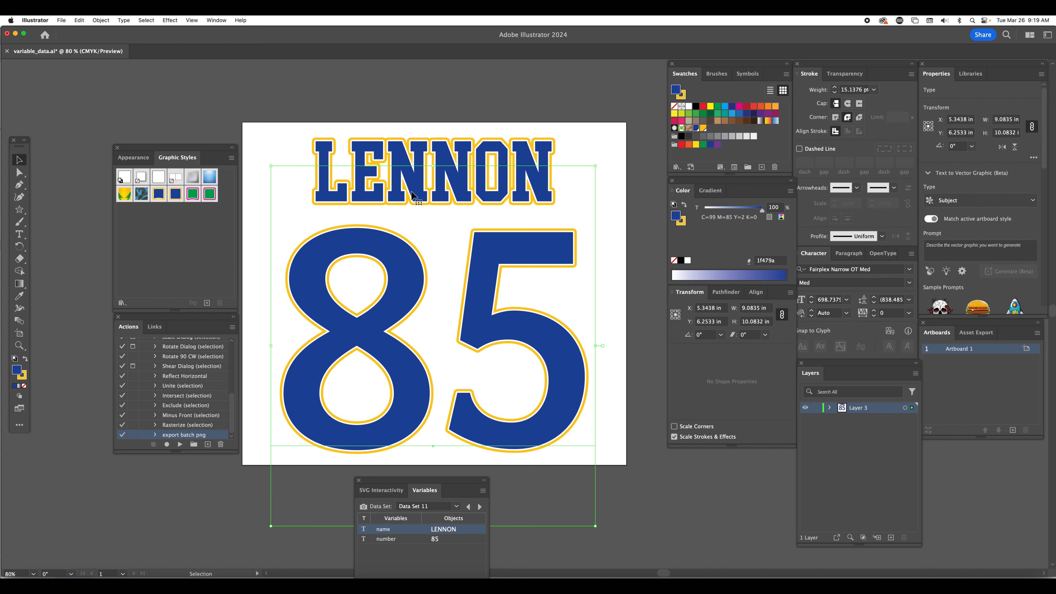
pyautogui.click(405, 153)
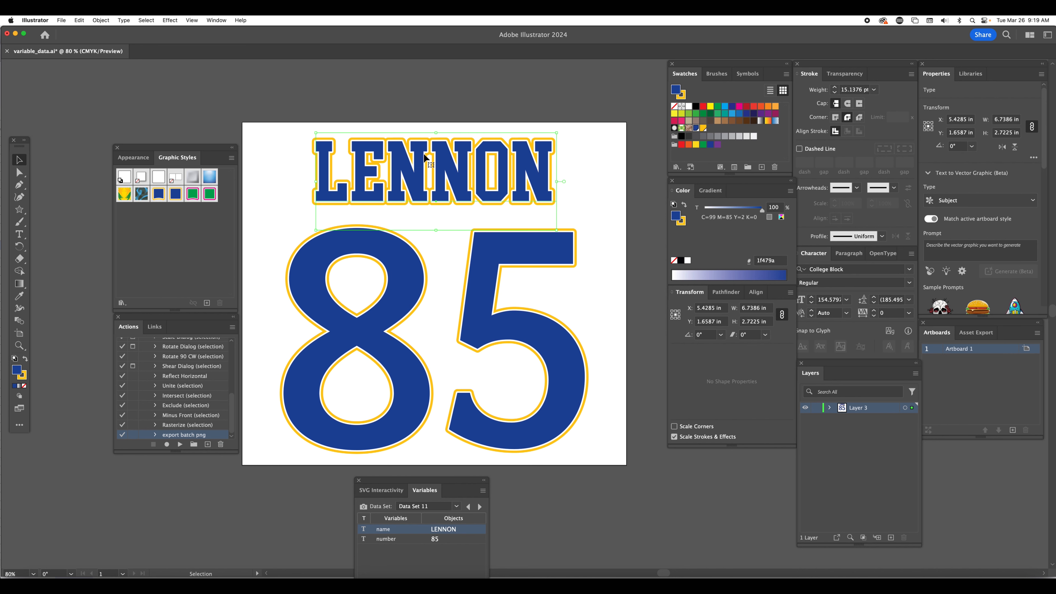
pyautogui.click(210, 194)
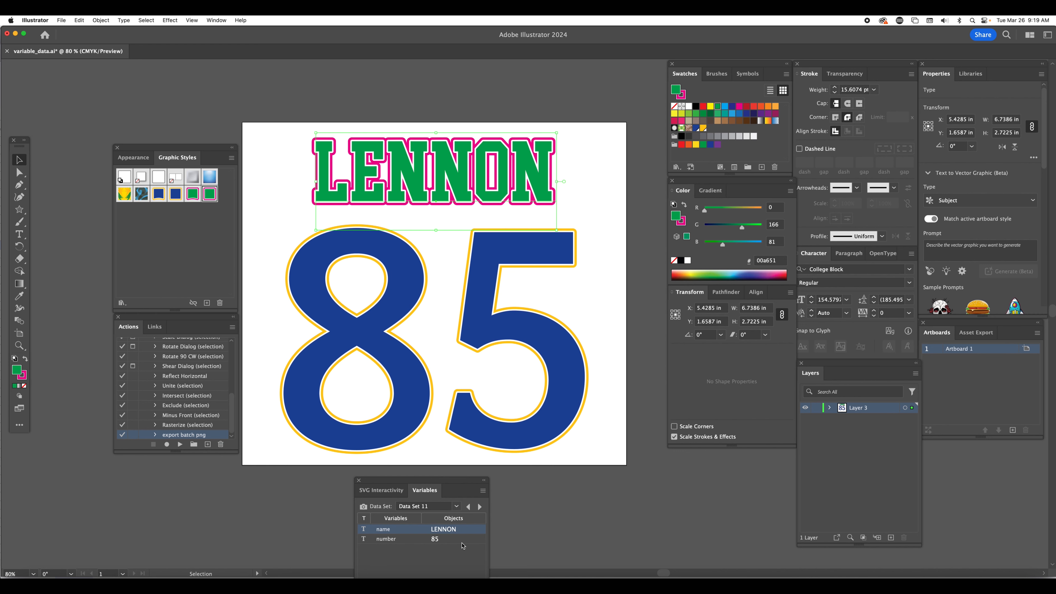
# Advance the artwork to Data Set 5 and apply the last green graphic style with pink outline to the large number text
pyautogui.click(479, 506)
pyautogui.click(479, 507)
pyautogui.click(480, 506)
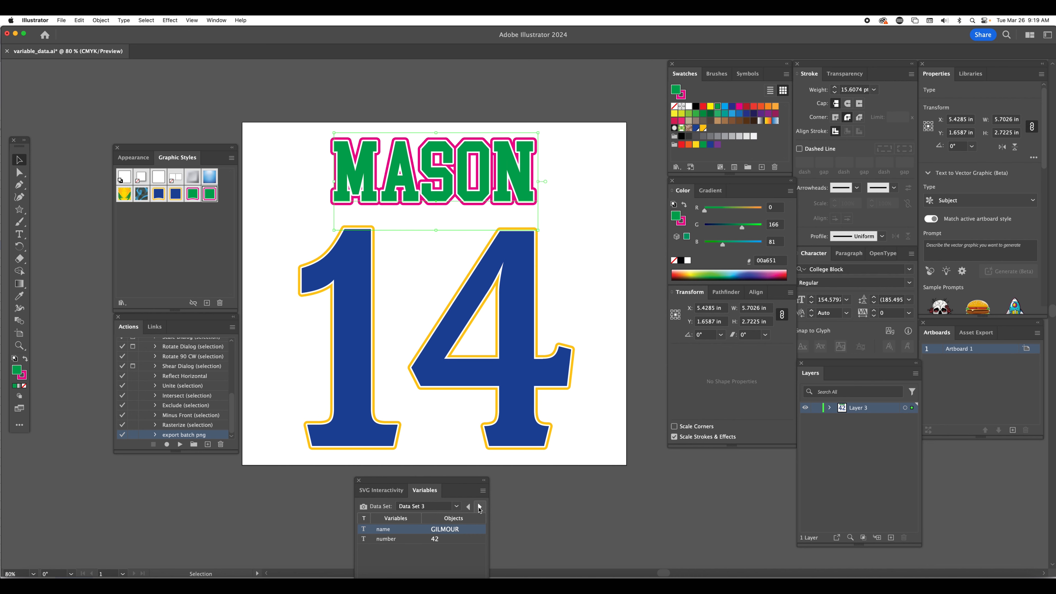
pyautogui.click(479, 506)
pyautogui.click(480, 507)
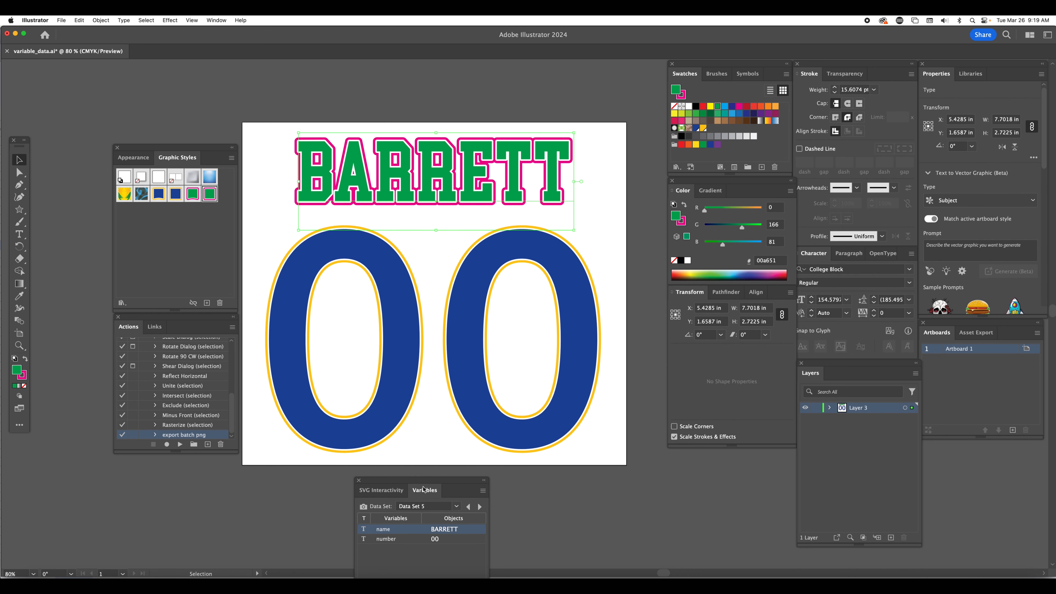
pyautogui.click(403, 379)
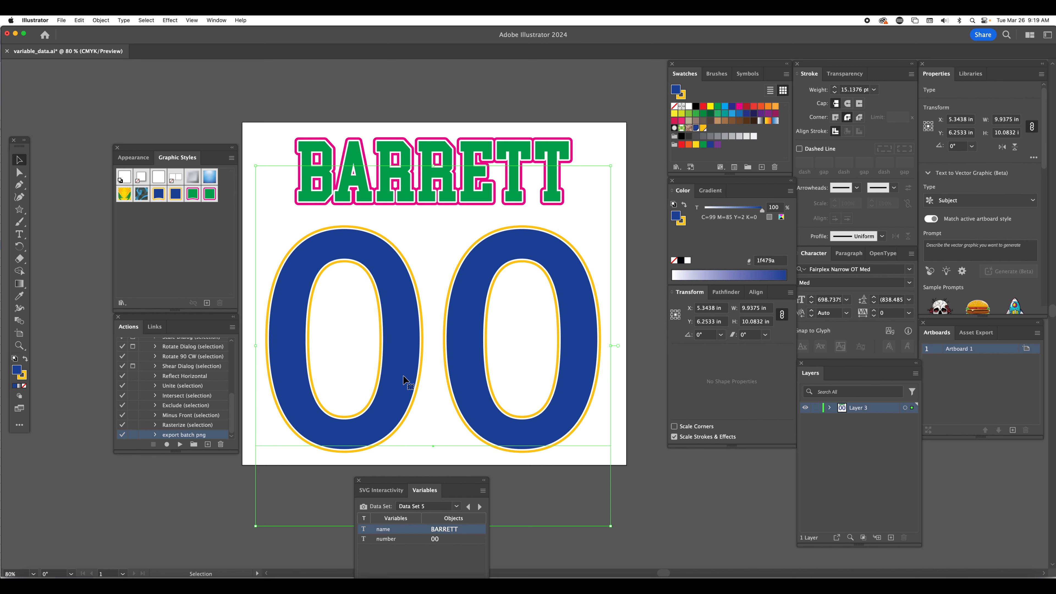
pyautogui.click(215, 198)
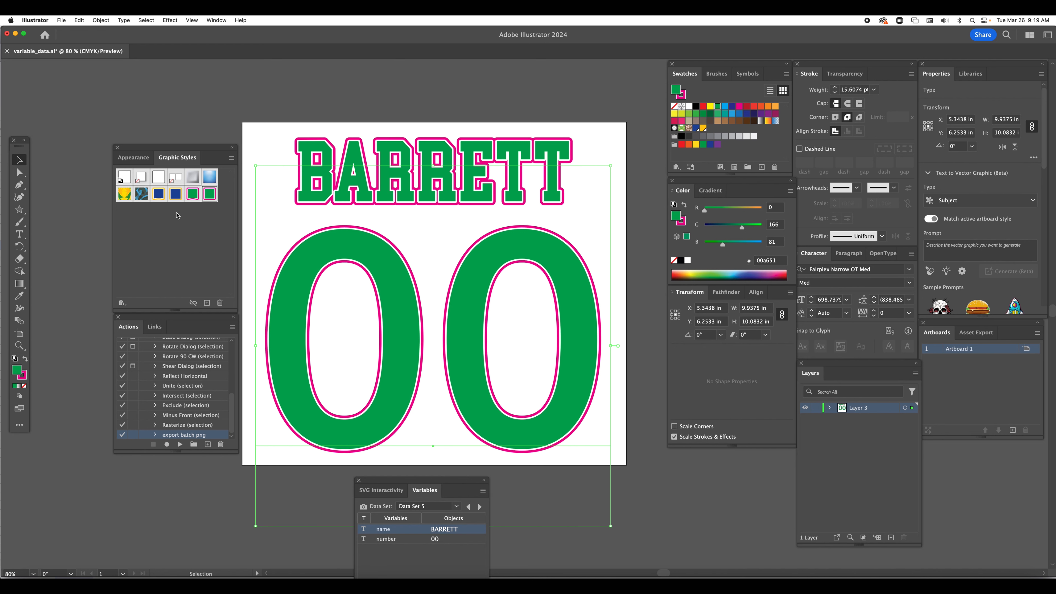
# Cycle through all the data sets back around to Data Set 5 to check the green style on each name and number
pyautogui.click(480, 507)
pyautogui.click(479, 506)
pyautogui.click(480, 506)
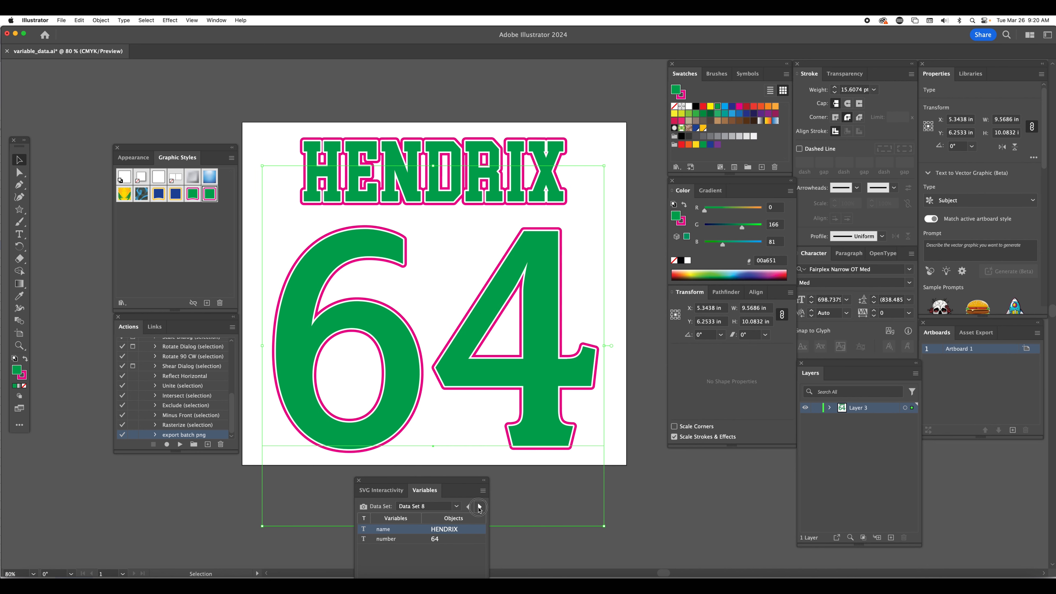
pyautogui.click(479, 507)
pyautogui.click(480, 507)
pyautogui.click(479, 507)
pyautogui.click(479, 506)
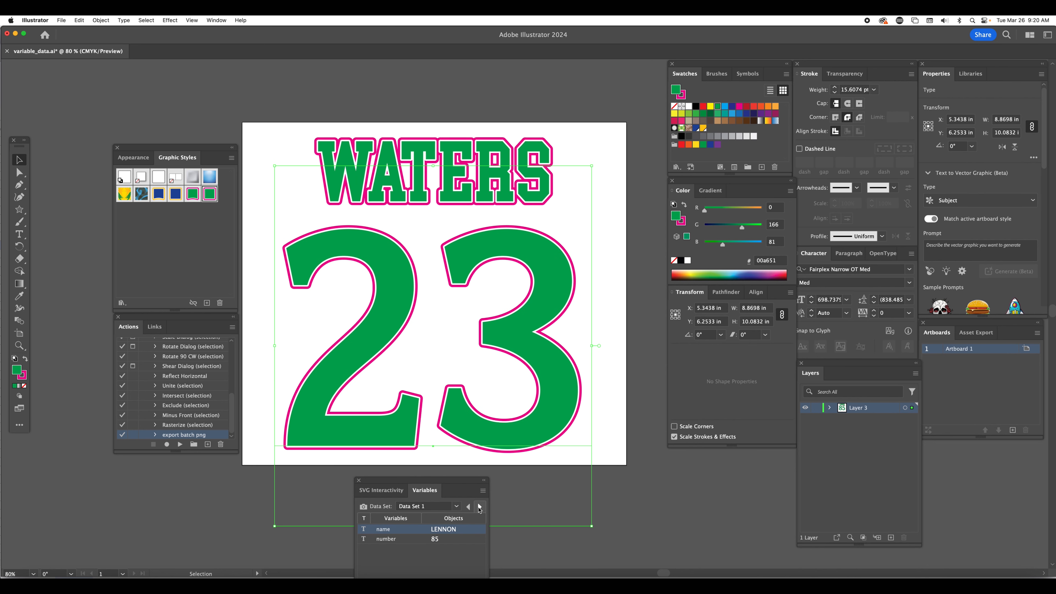
pyautogui.click(479, 506)
pyautogui.click(480, 506)
pyautogui.click(479, 507)
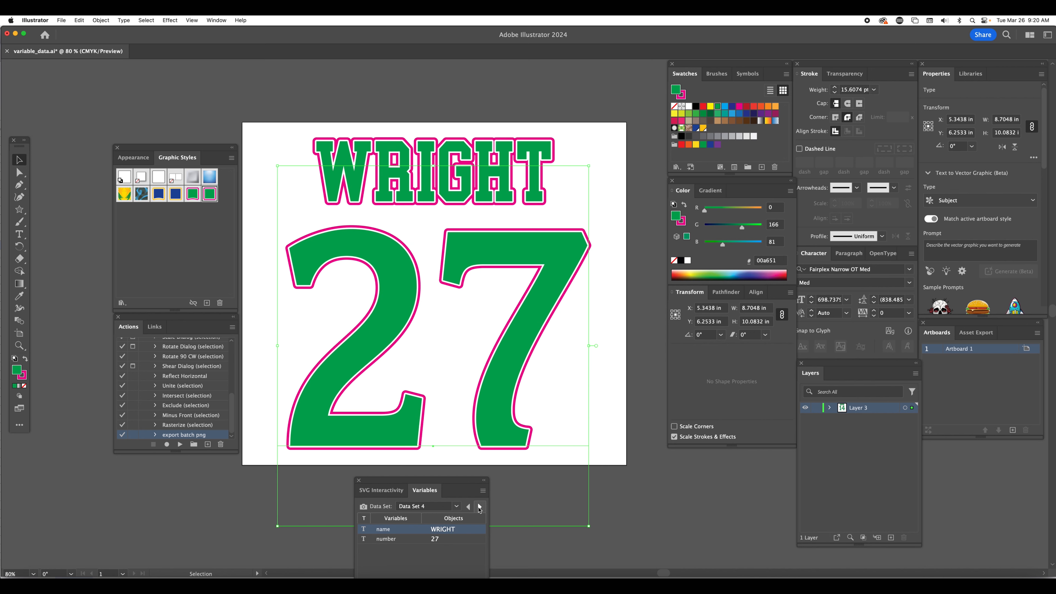
pyautogui.click(479, 507)
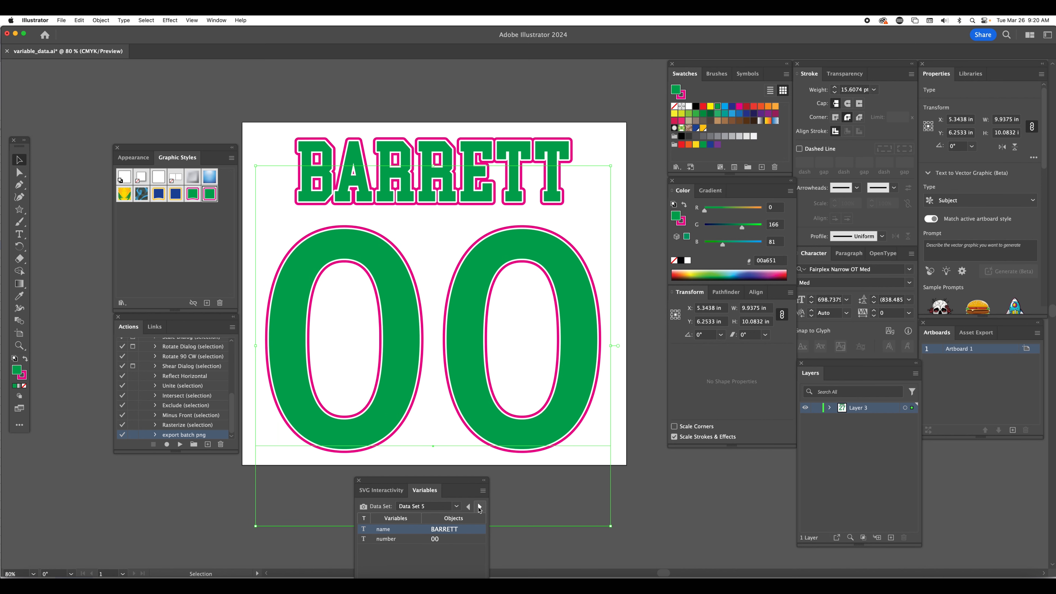
# Increase the font size of the name text to 168 pt and move the character settings clear of the artwork
pyautogui.click(397, 117)
pyautogui.click(407, 166)
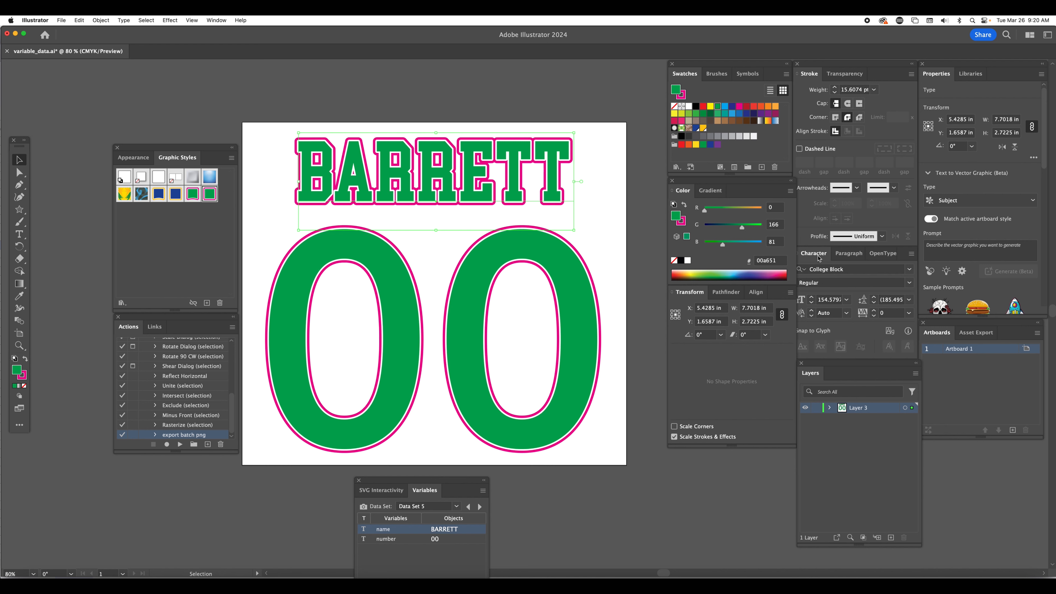
pyautogui.moveTo(814, 253); pyautogui.dragTo(494, 271)
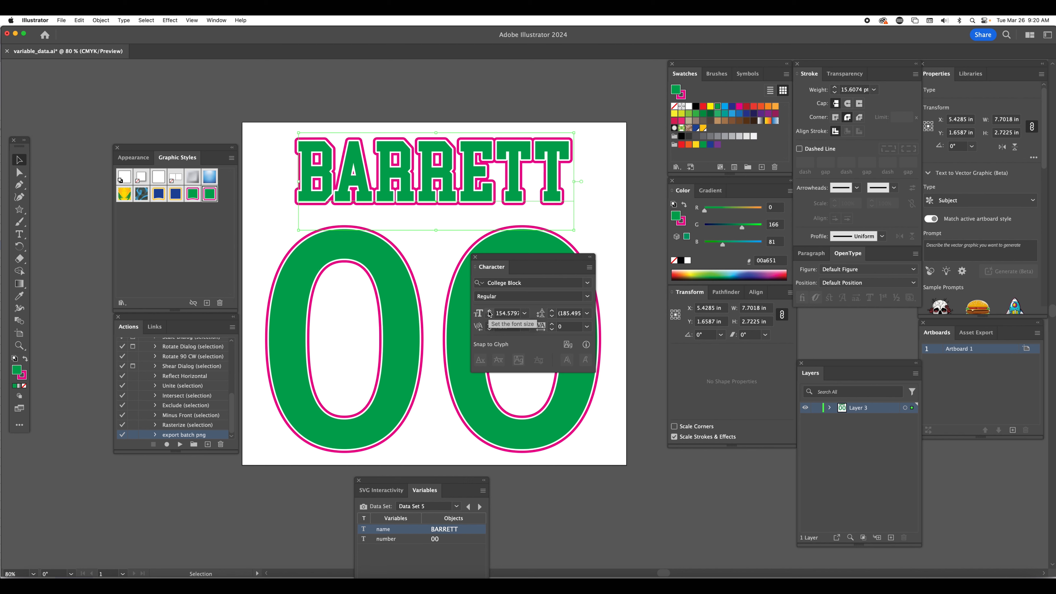
pyautogui.click(490, 311)
pyautogui.click(490, 311)
pyautogui.click(489, 311)
pyautogui.click(490, 311)
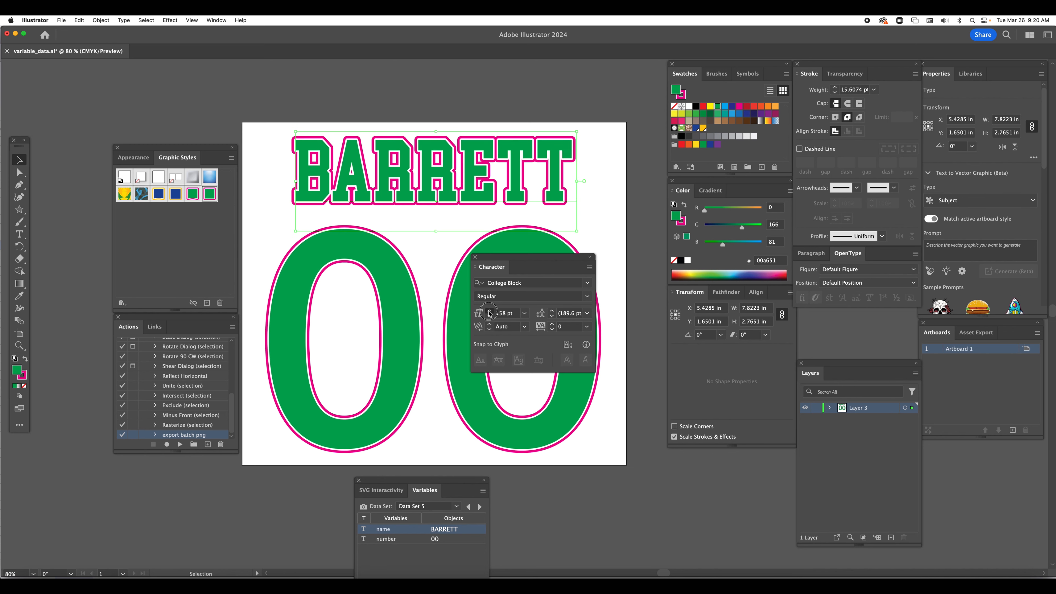
pyautogui.click(489, 312)
pyautogui.click(490, 312)
pyautogui.click(490, 312)
pyautogui.click(490, 311)
pyautogui.click(489, 312)
pyautogui.click(490, 311)
pyautogui.click(489, 311)
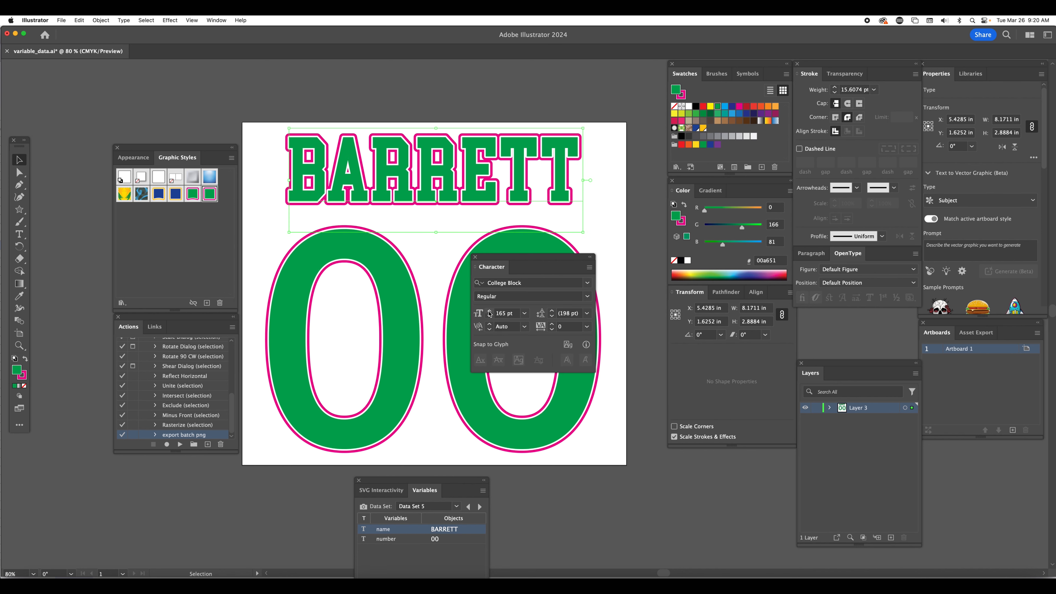
pyautogui.click(490, 312)
pyautogui.click(489, 311)
pyautogui.click(490, 311)
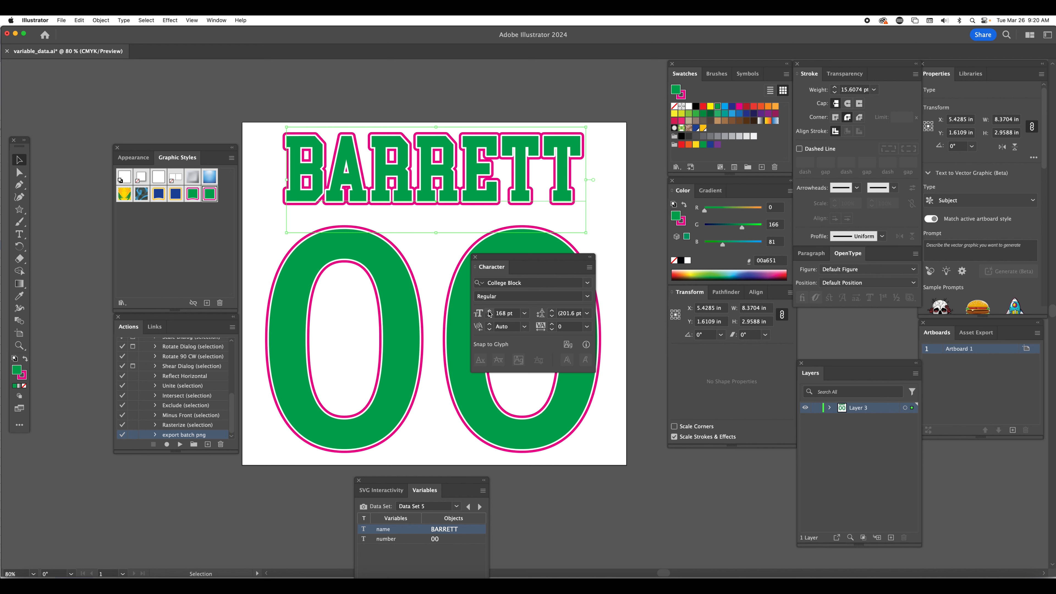
pyautogui.moveTo(528, 260); pyautogui.dragTo(698, 329)
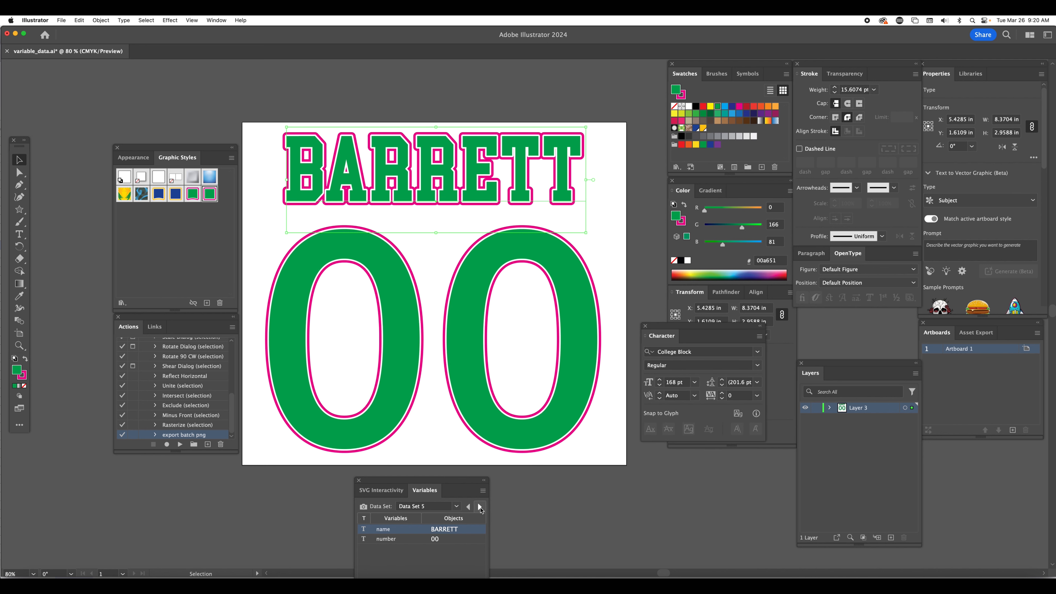
# Preview the enlarged name text with Data Set 6 through Data Set 9
pyautogui.click(480, 506)
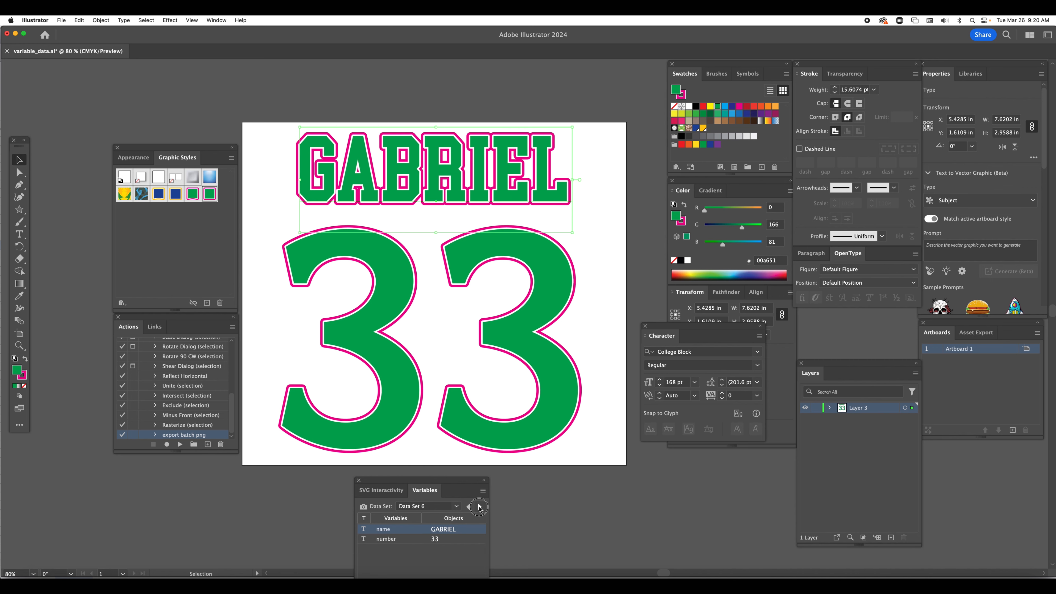
pyautogui.click(480, 506)
pyautogui.click(480, 507)
pyautogui.click(480, 506)
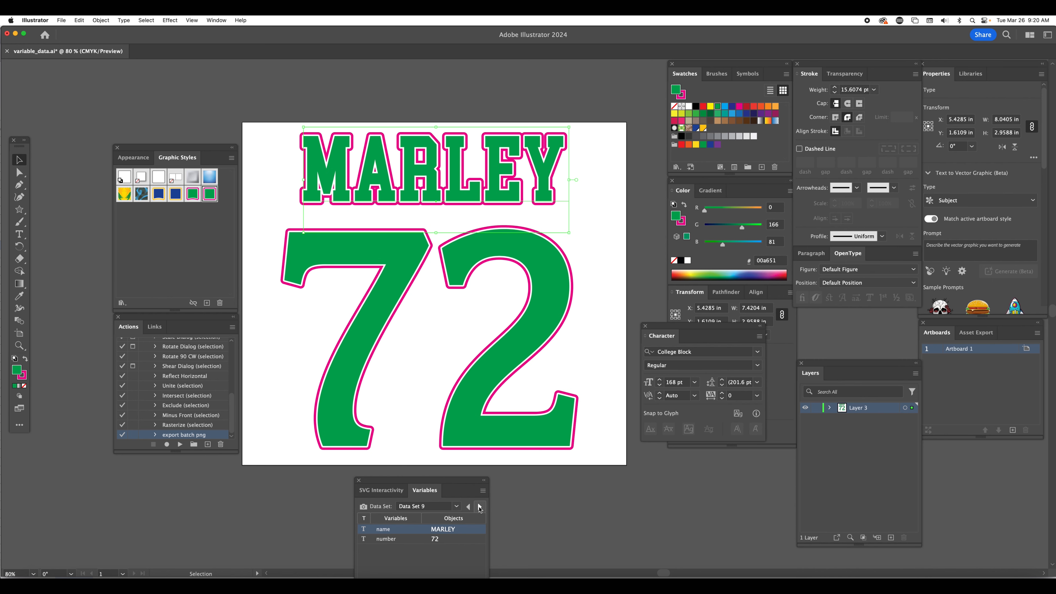
# Preview the enlarged name text with Data Set 10 through Data Set 4, and deselect the name text
pyautogui.click(480, 506)
pyautogui.click(480, 507)
pyautogui.click(480, 506)
pyautogui.click(480, 507)
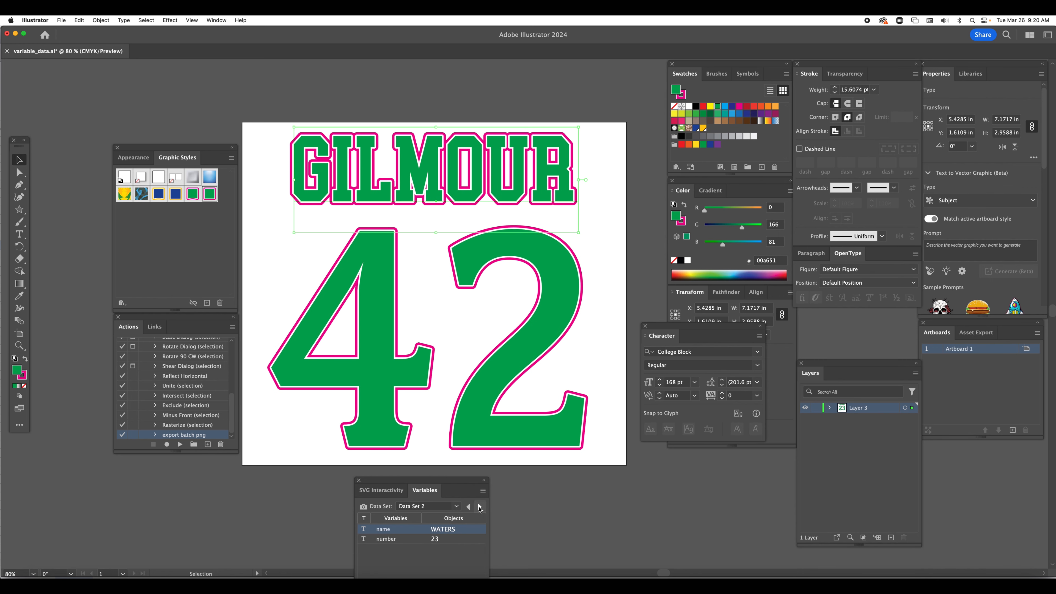
pyautogui.click(480, 506)
pyautogui.click(481, 506)
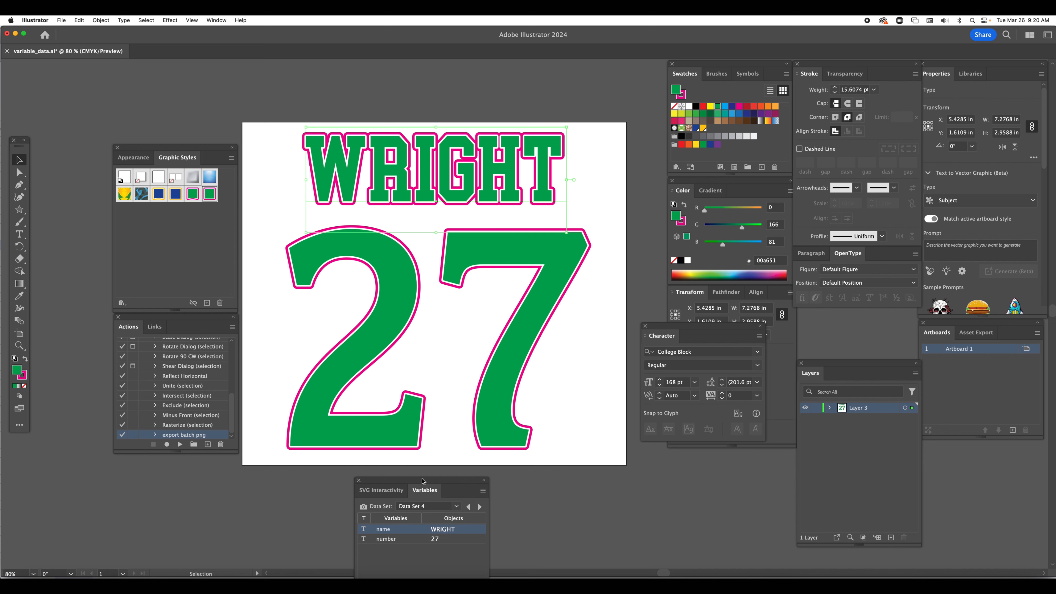
pyautogui.moveTo(421, 482); pyautogui.dragTo(441, 472)
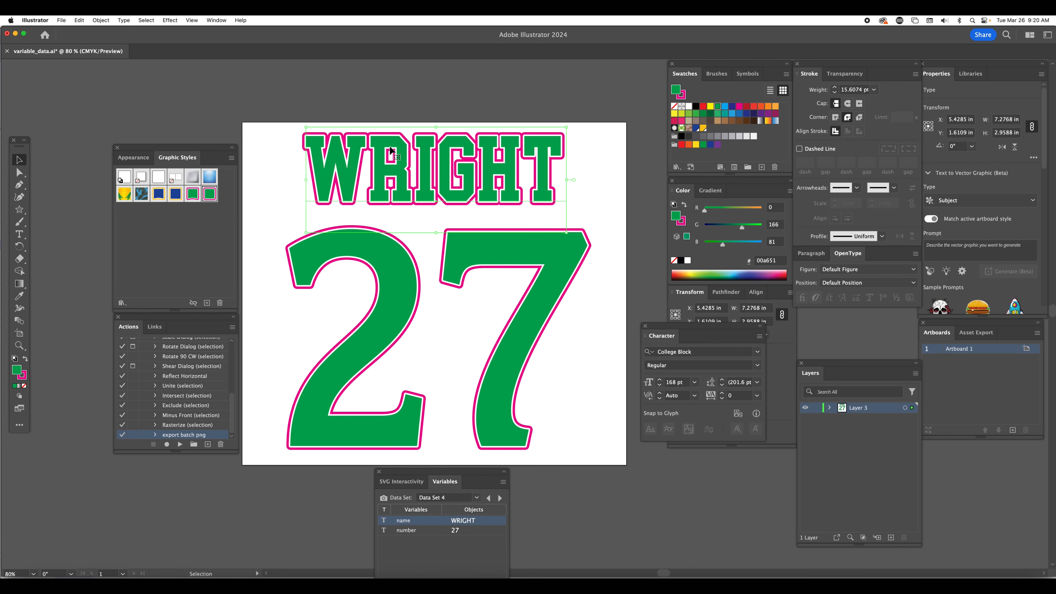
pyautogui.click(430, 96)
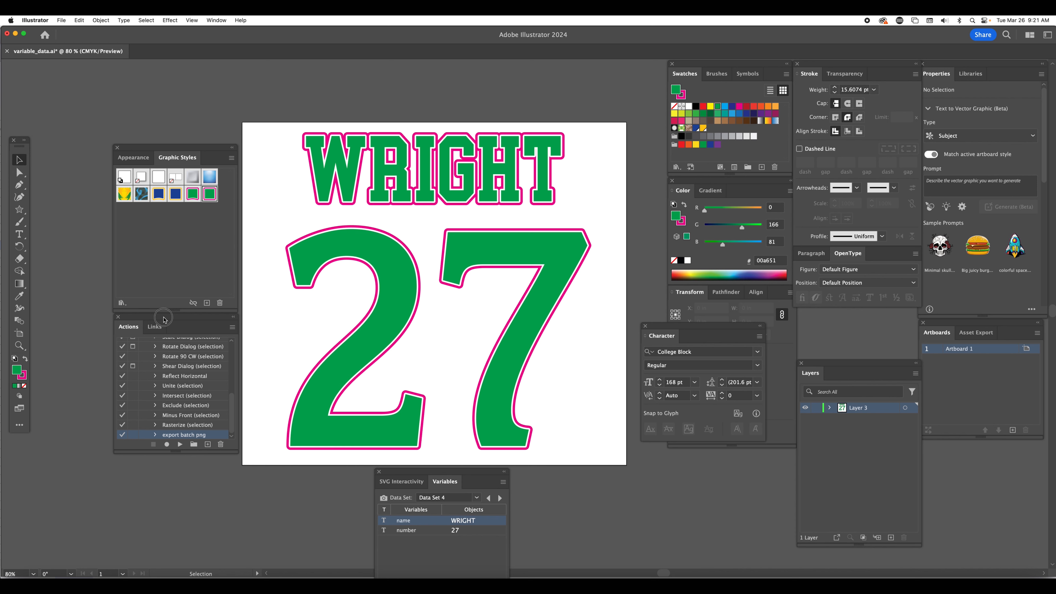
# Start recording in the export batch png action and export the artwork as variable_data.png in PNG format with Use Artboards enabled
pyautogui.moveTo(164, 320)
pyautogui.mouseDown()
pyautogui.moveTo(149, 349)
pyautogui.moveTo(165, 321)
pyautogui.mouseUp()
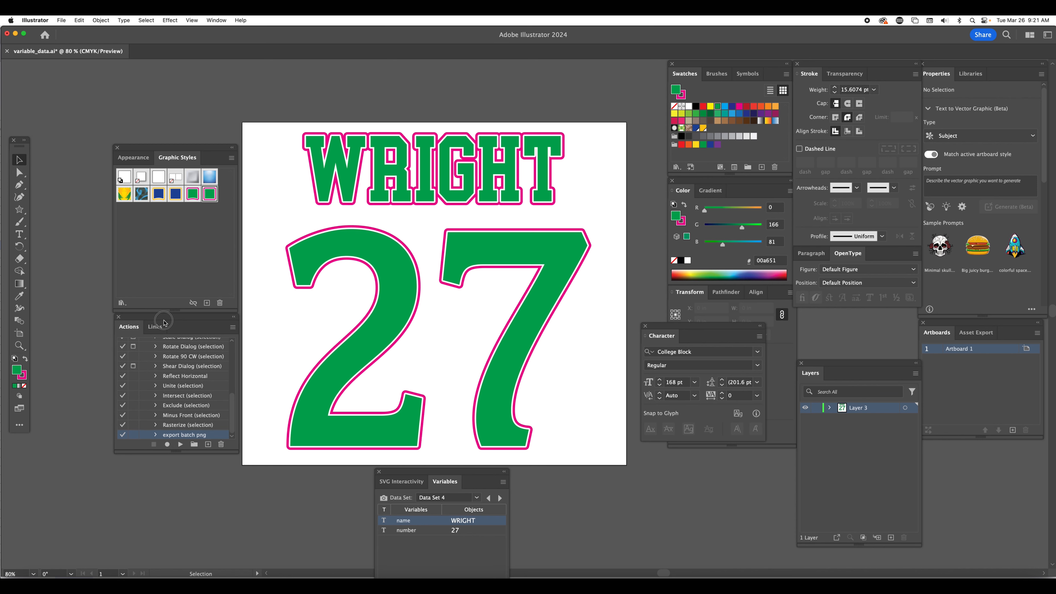
pyautogui.click(167, 444)
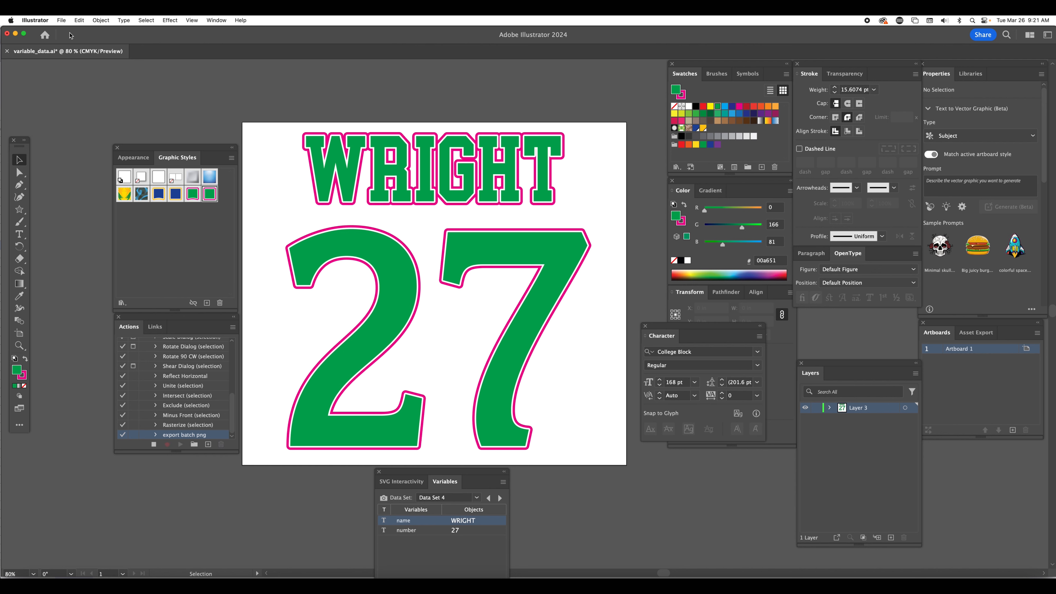
pyautogui.click(62, 21)
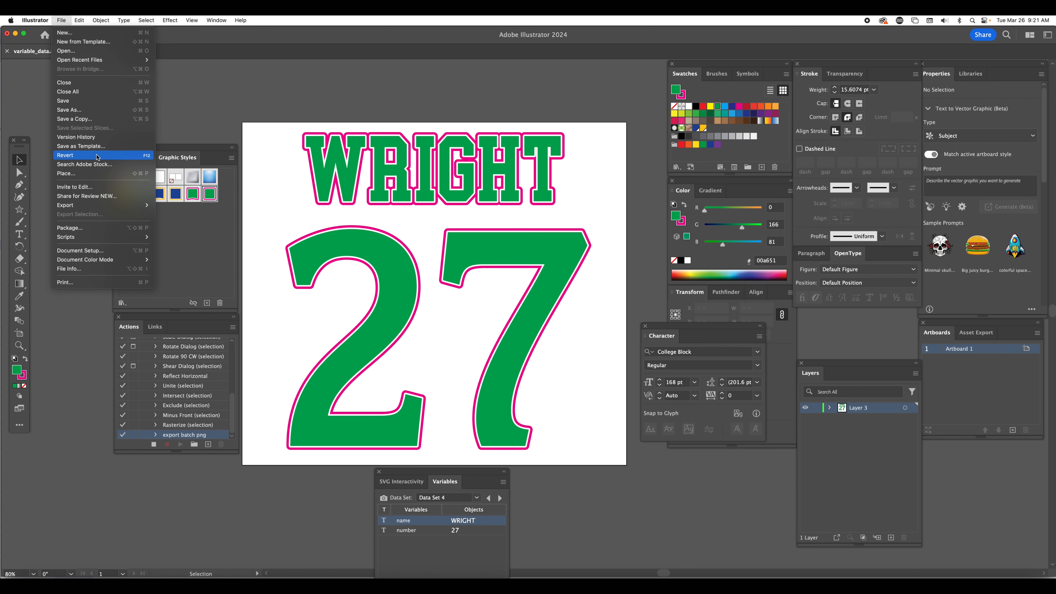
pyautogui.moveTo(119, 206)
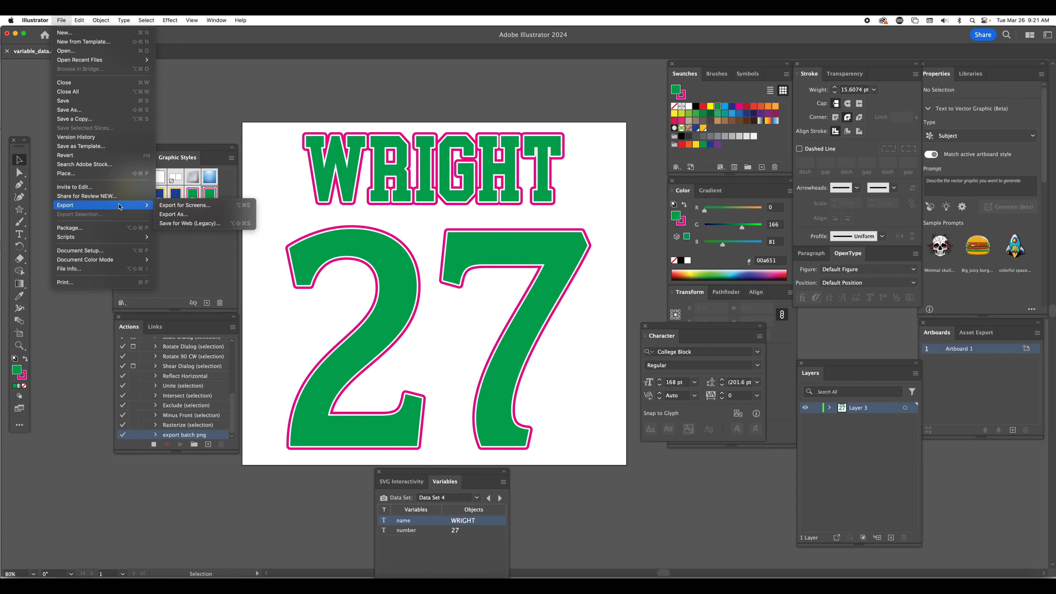
pyautogui.click(179, 214)
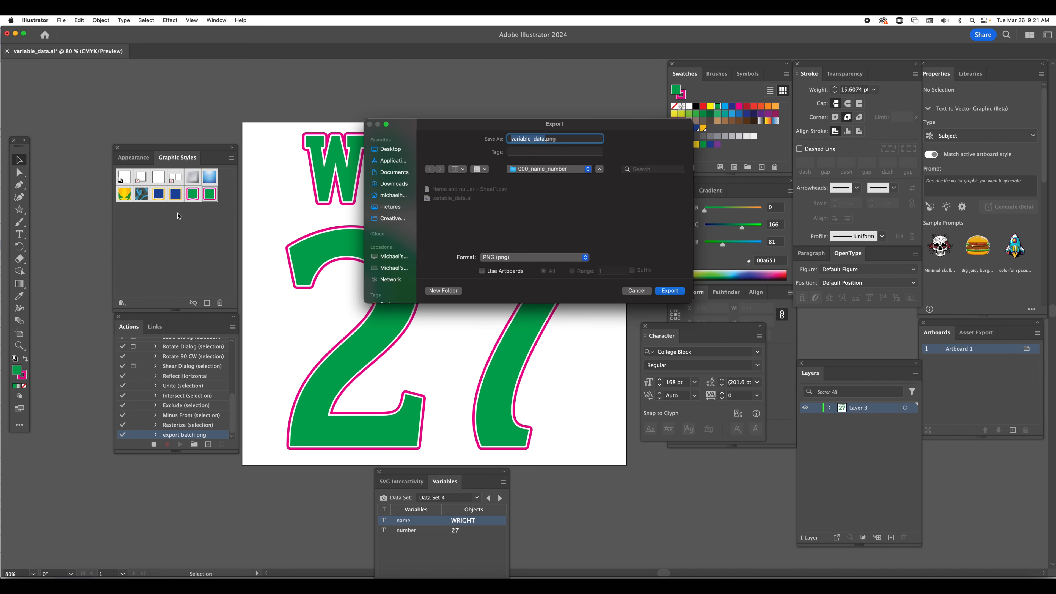
pyautogui.moveTo(493, 127); pyautogui.dragTo(346, 135)
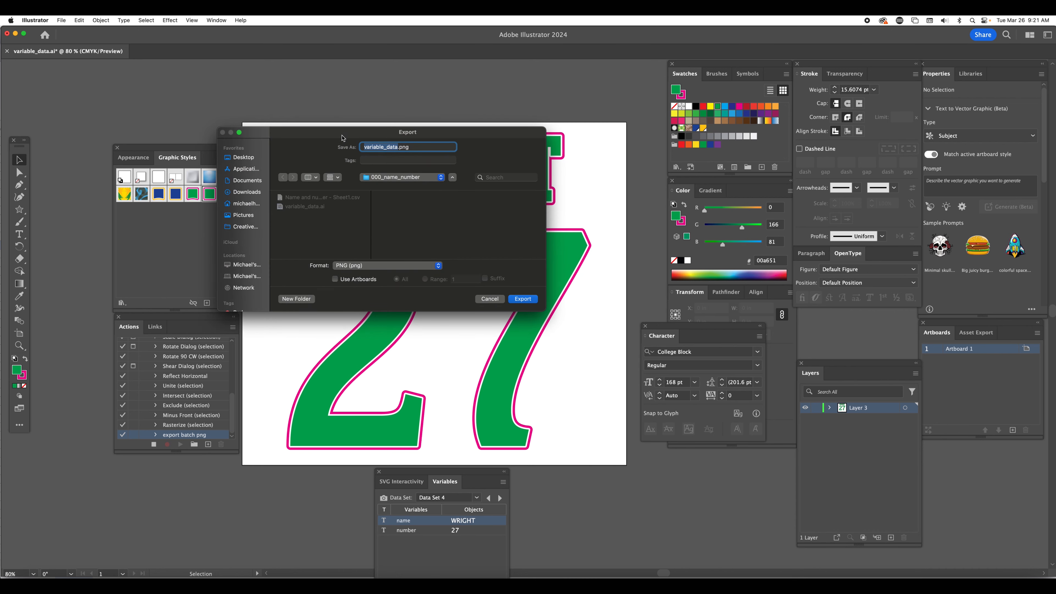
pyautogui.click(335, 279)
pyautogui.click(522, 300)
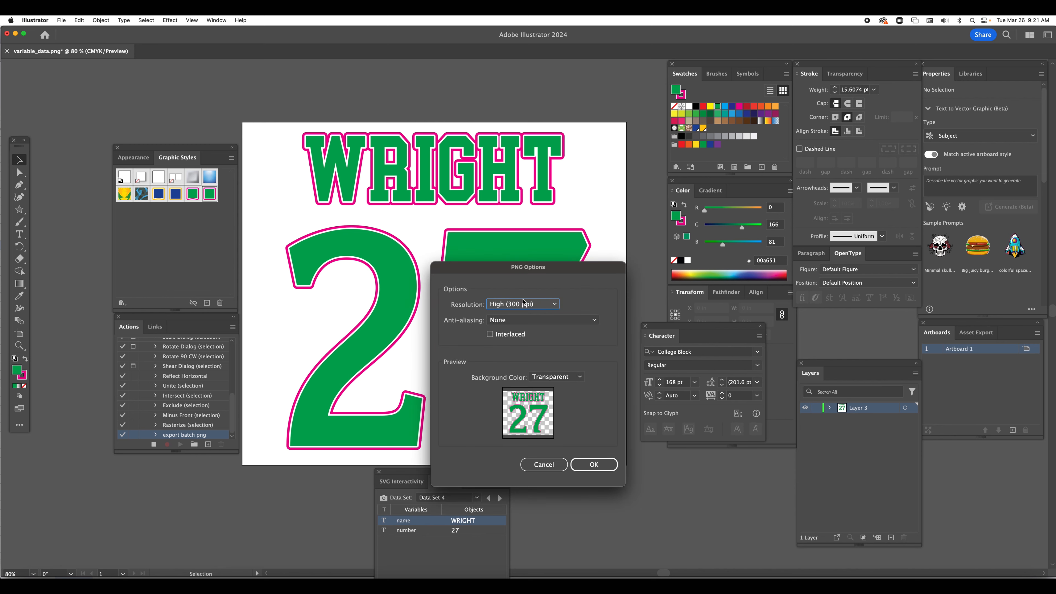
# Accept the PNG options at High (300 ppi), no anti-aliasing and transparent background, and stop recording the action
pyautogui.moveTo(501, 271); pyautogui.dragTo(366, 195)
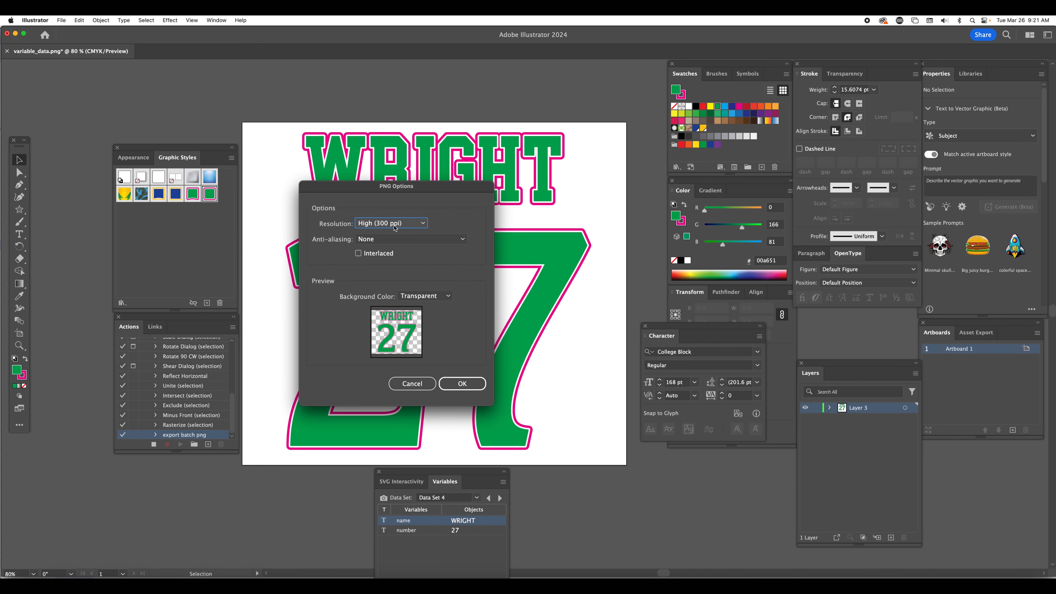
pyautogui.click(389, 241)
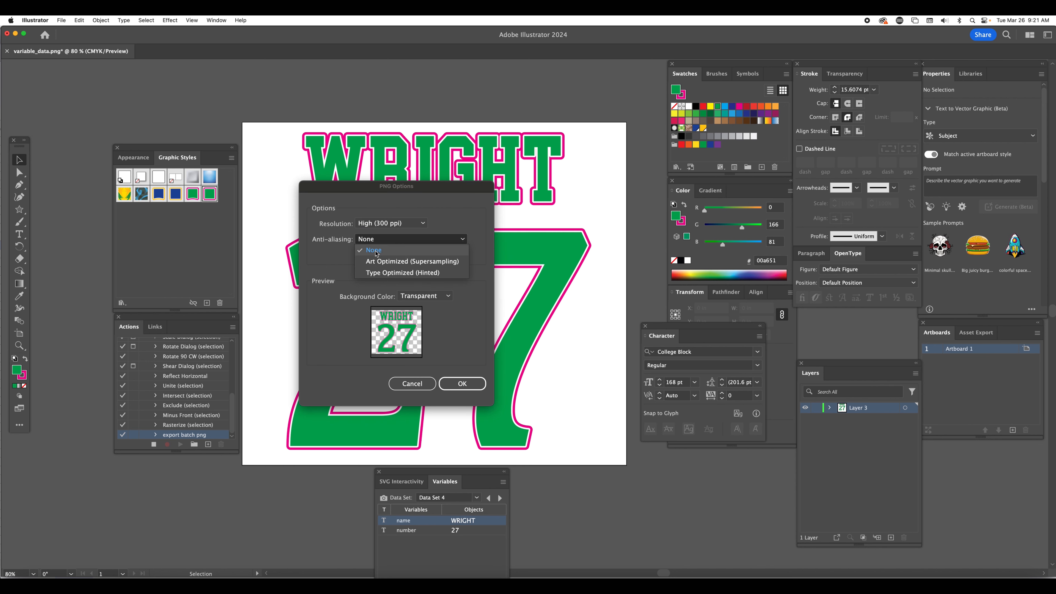
pyautogui.click(403, 240)
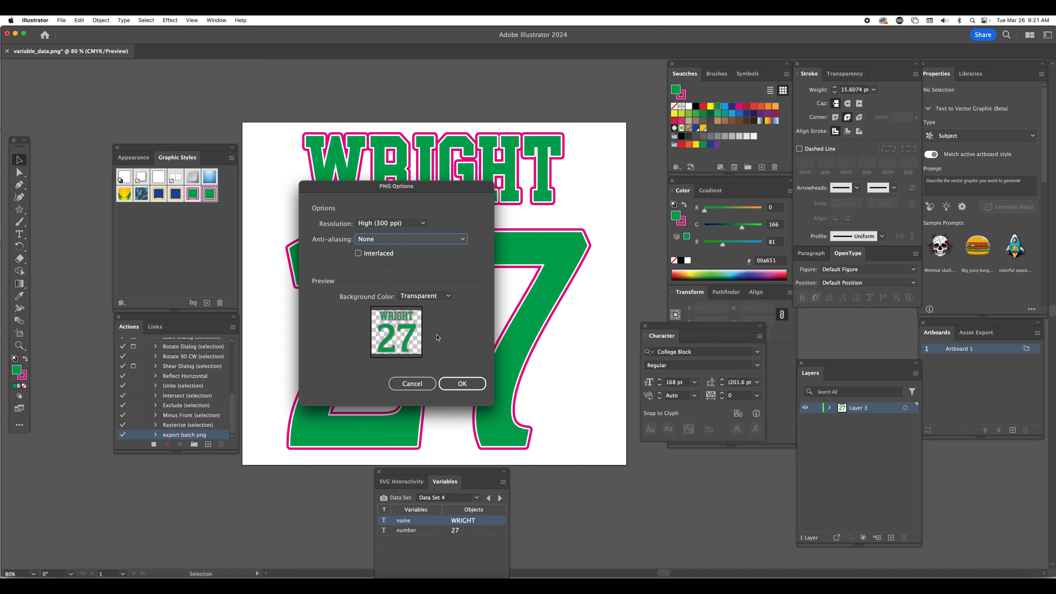
pyautogui.click(460, 386)
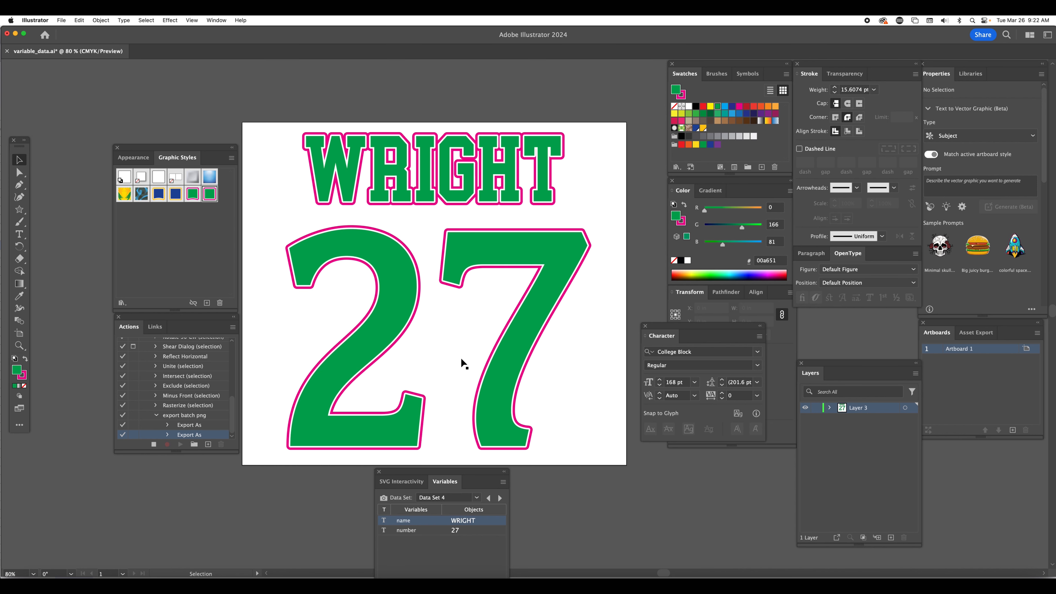
pyautogui.click(154, 444)
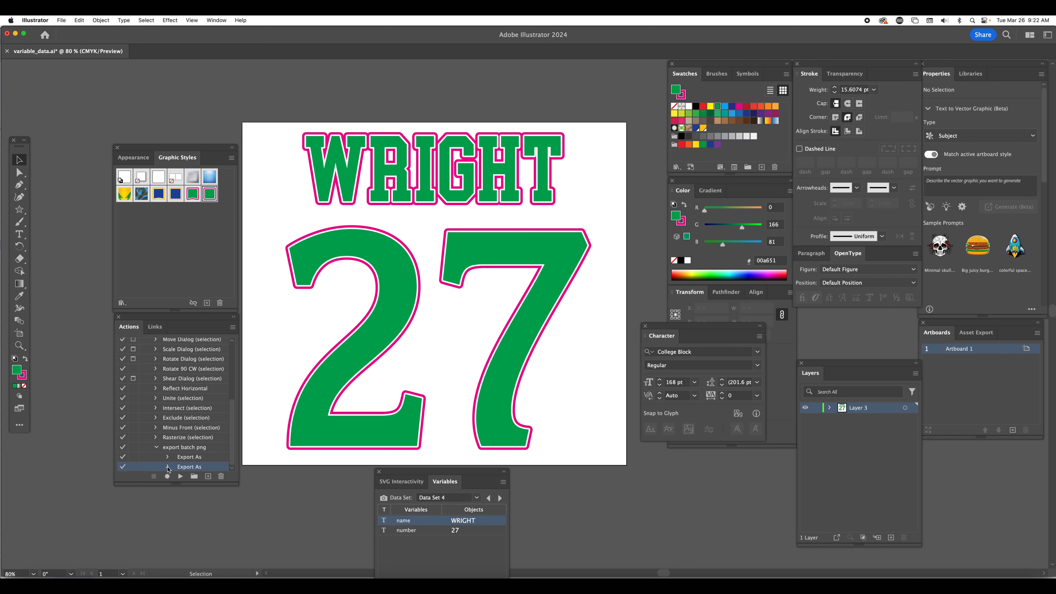
# Inspect both Export As entries in the export batch png action and delete the second one
pyautogui.click(167, 466)
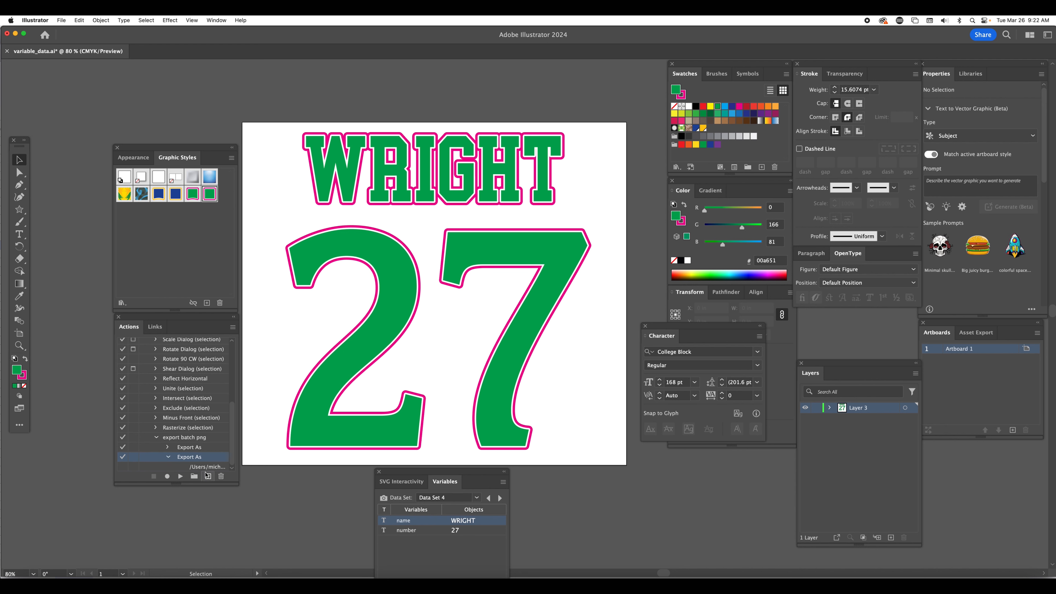
pyautogui.click(168, 447)
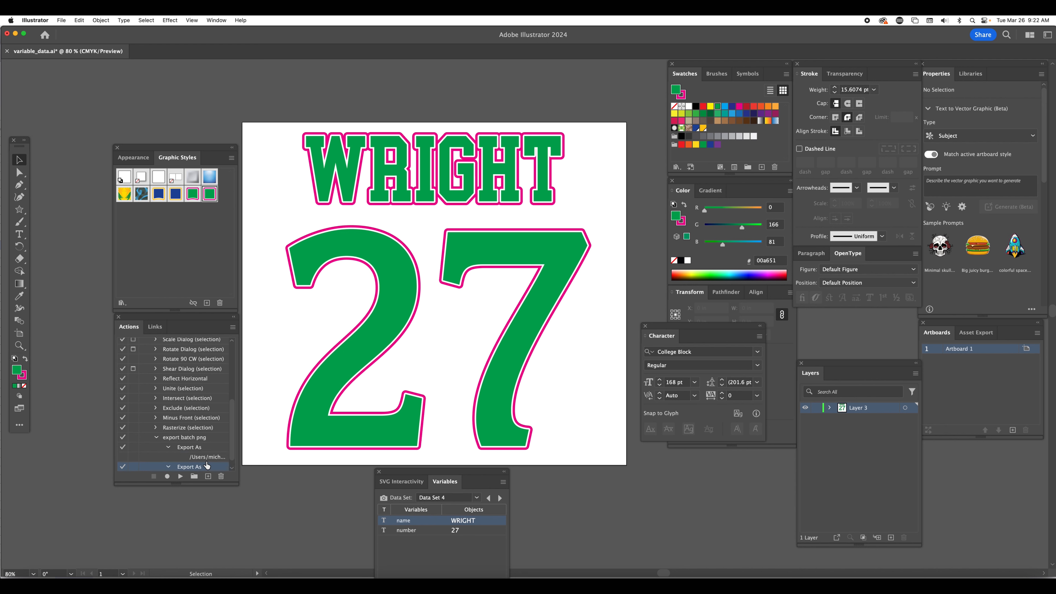
pyautogui.click(169, 447)
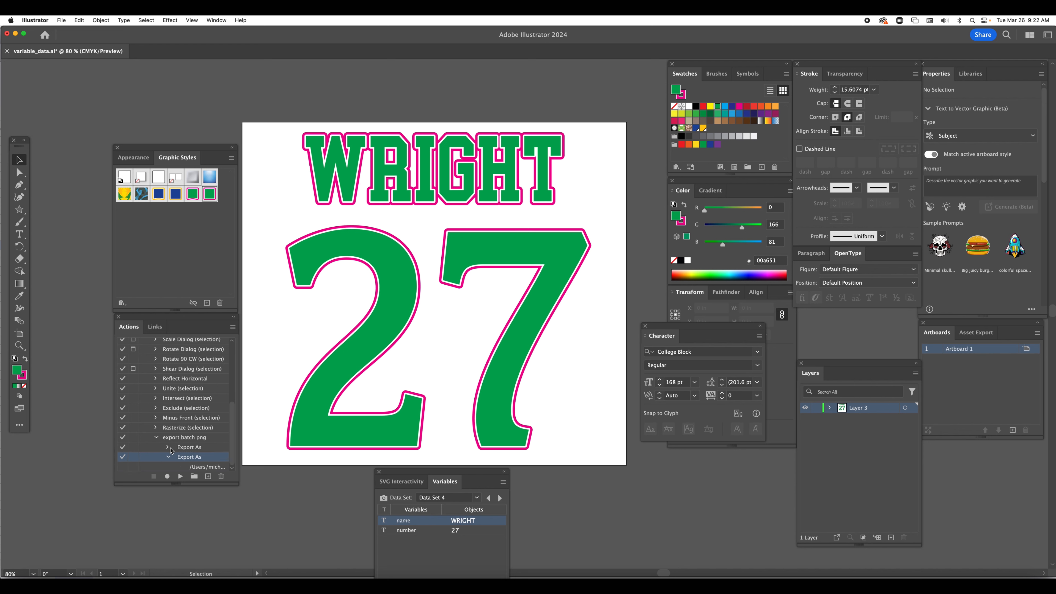
pyautogui.click(221, 476)
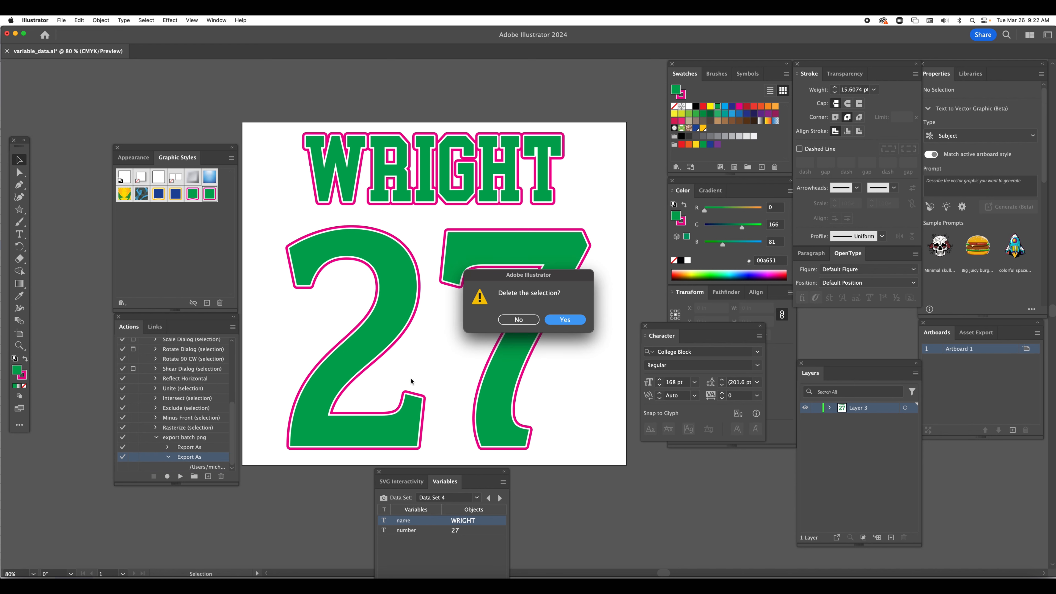
pyautogui.click(569, 323)
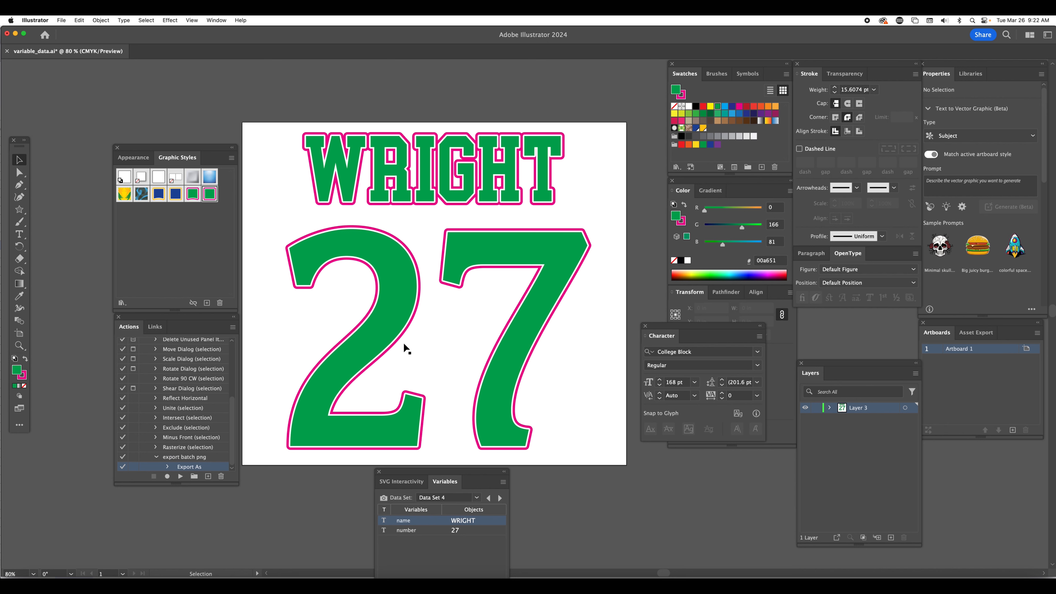
# Step the artwork back to Data Set 1
pyautogui.click(488, 498)
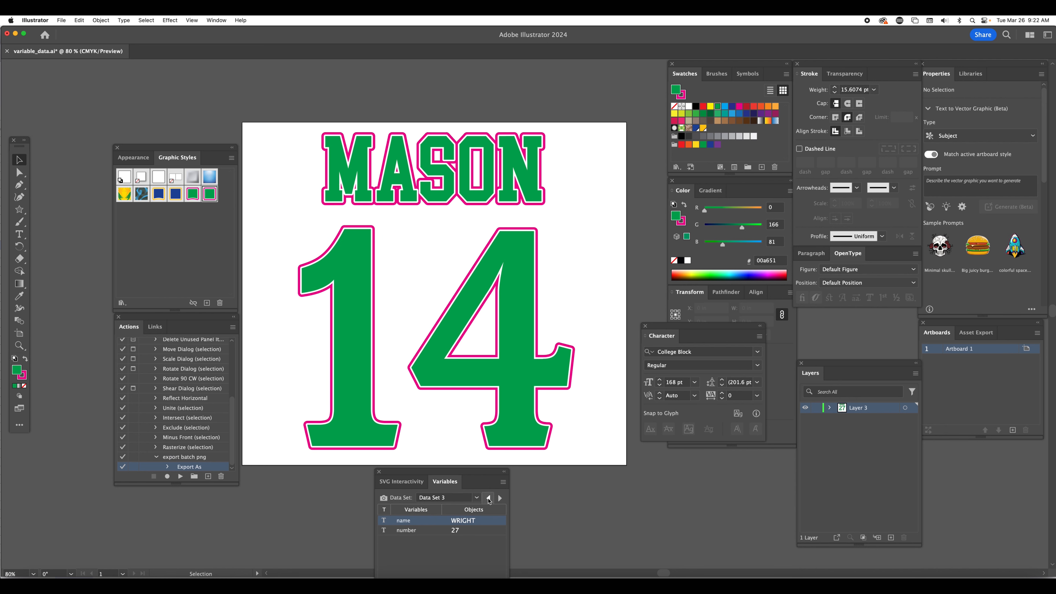
pyautogui.click(488, 498)
pyautogui.click(489, 498)
pyautogui.click(489, 498)
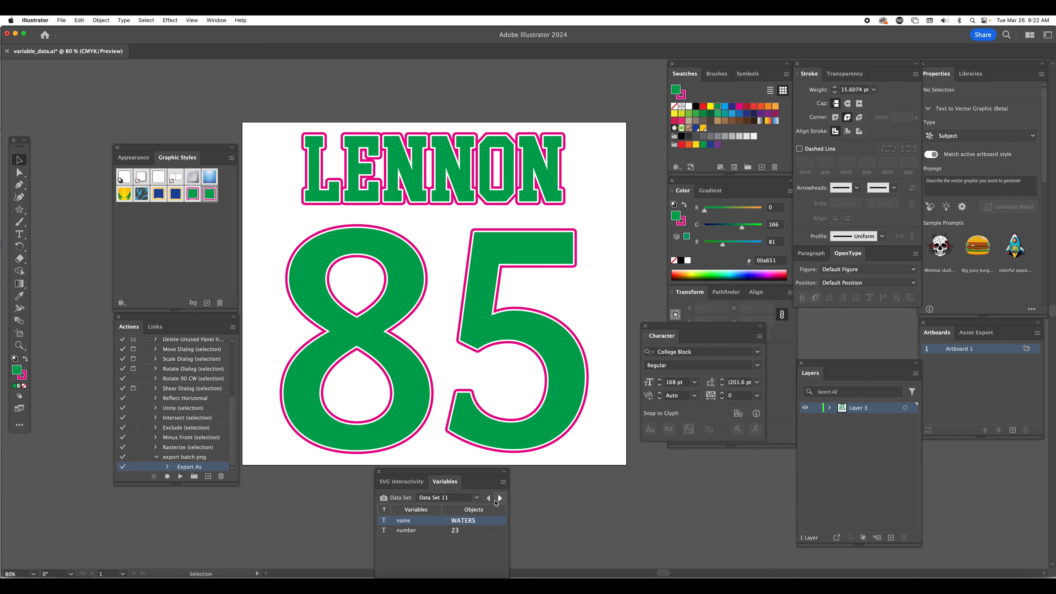
pyautogui.click(500, 498)
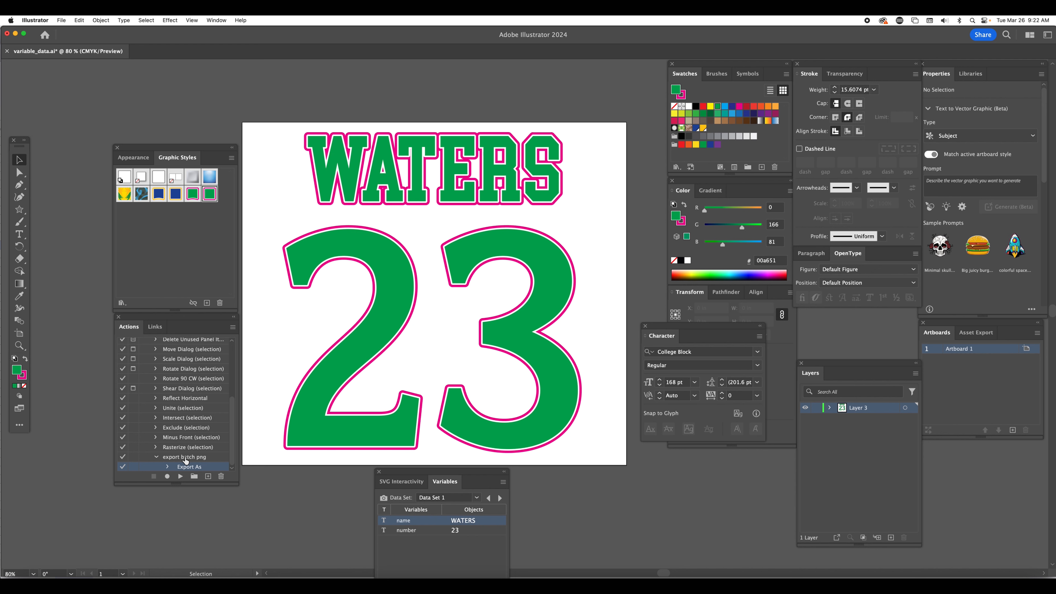
# Open the Batch settings for the export batch png action with Data Sets as the source
pyautogui.click(156, 458)
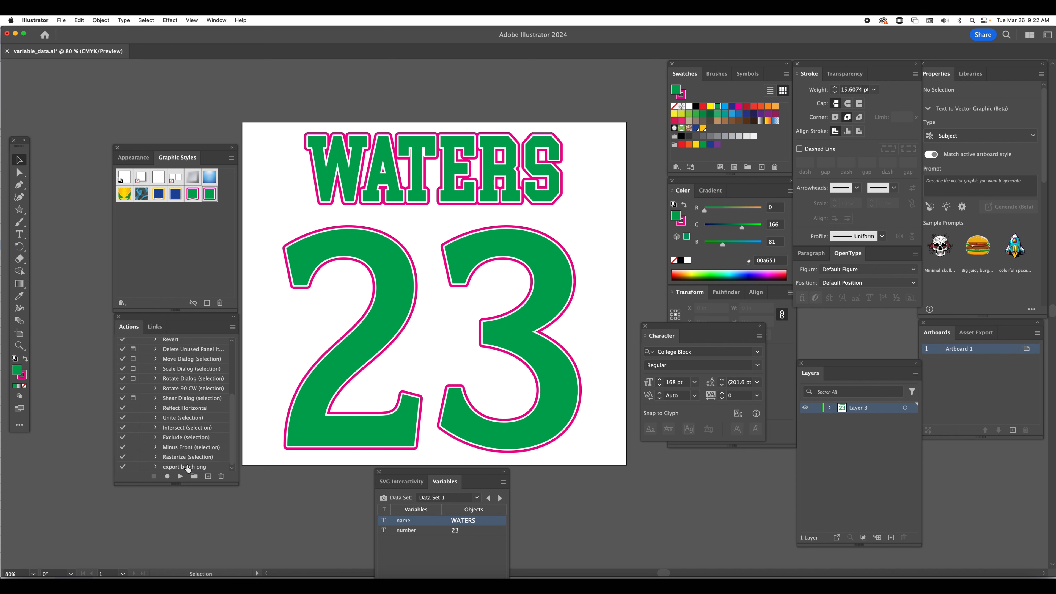
pyautogui.click(194, 467)
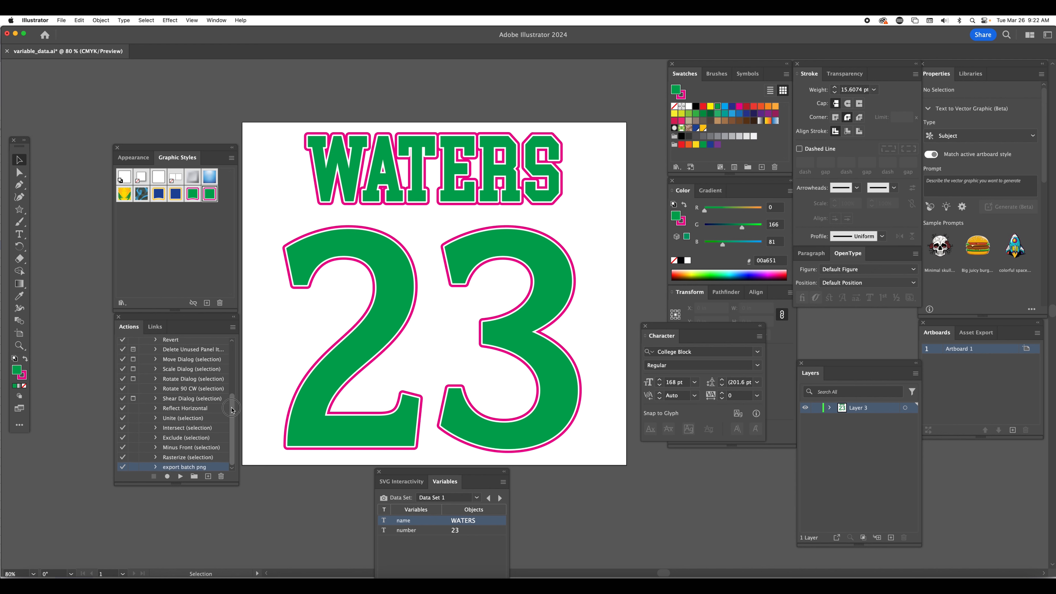
pyautogui.click(233, 327)
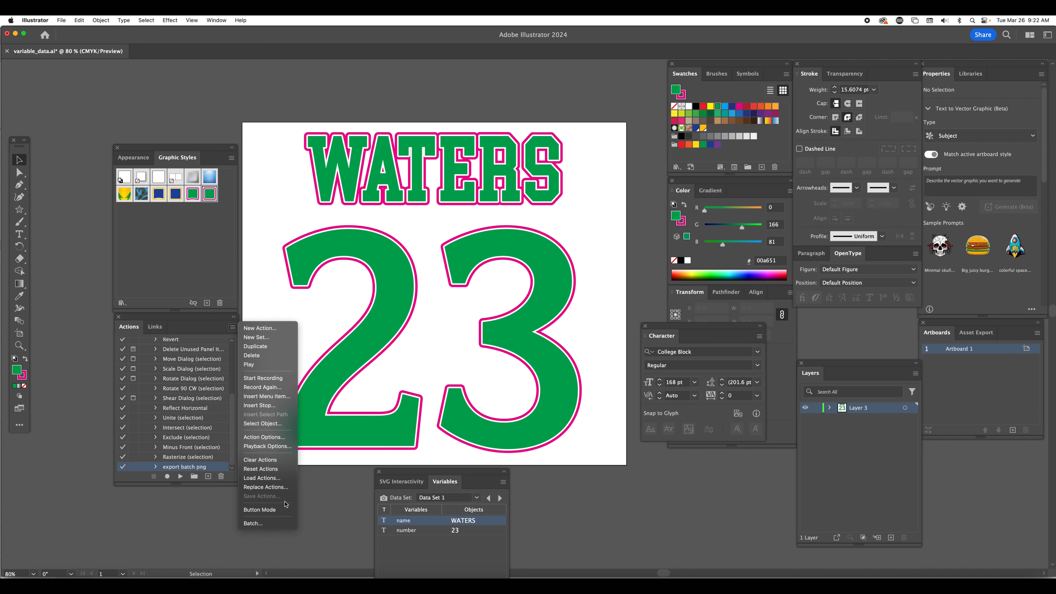
pyautogui.click(265, 523)
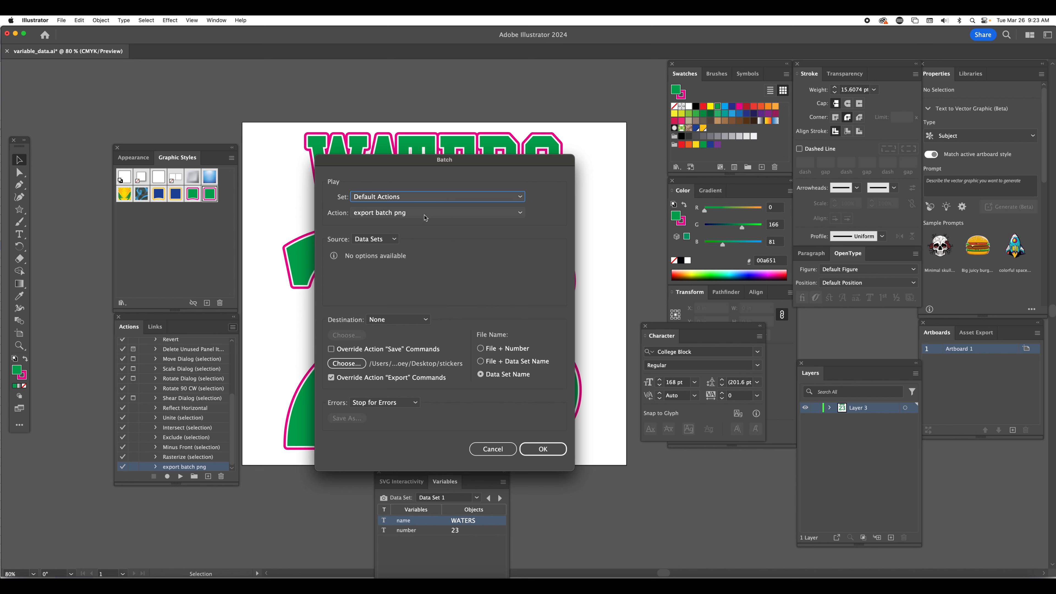
pyautogui.click(393, 239)
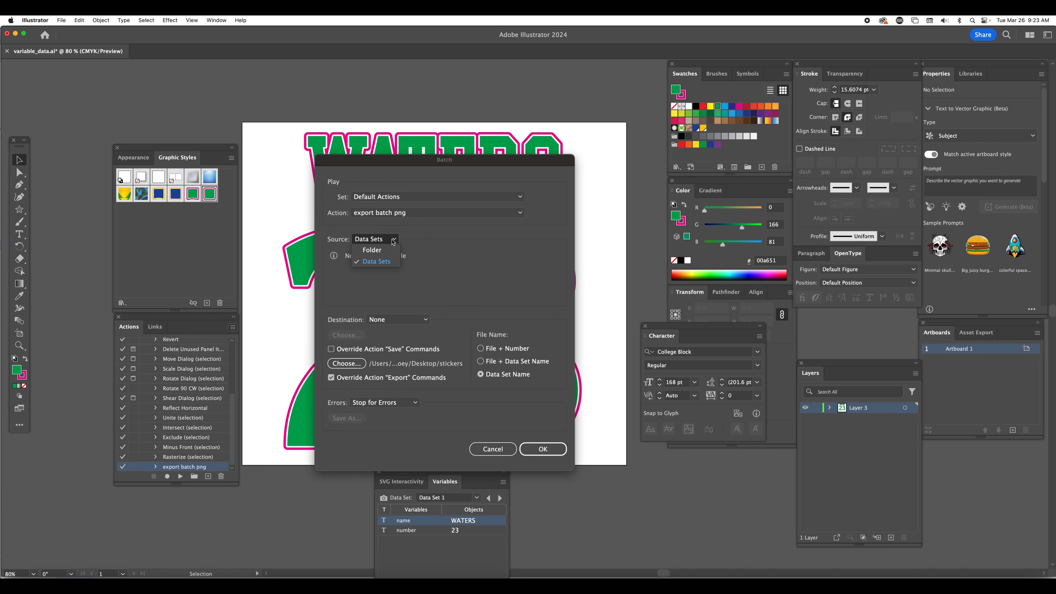
pyautogui.click(377, 264)
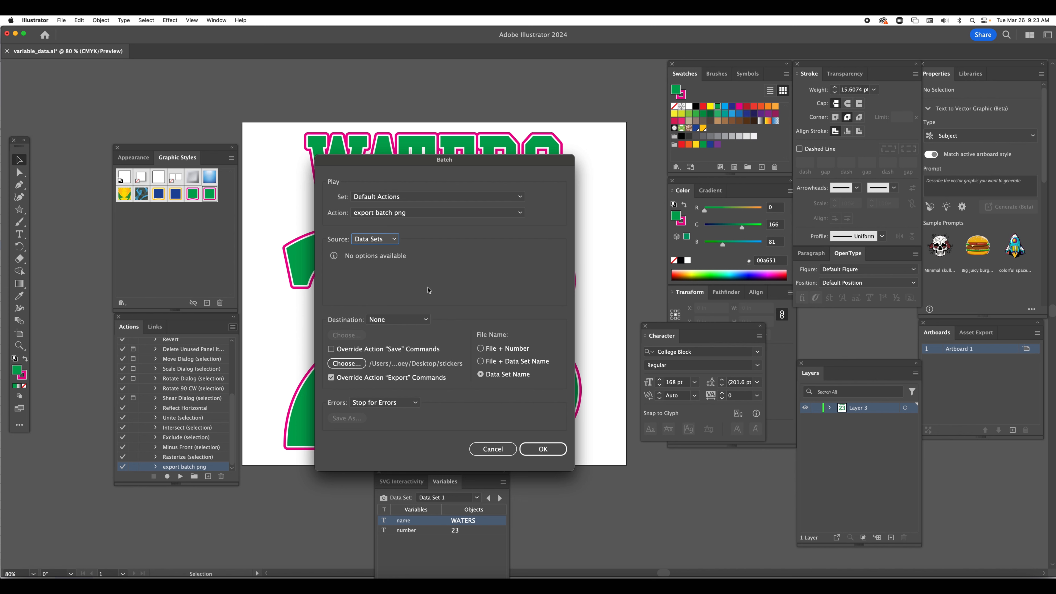
# Set the batch export override folder to 000_name_number on the Desktop and run the batch
pyautogui.click(344, 365)
pyautogui.click(347, 364)
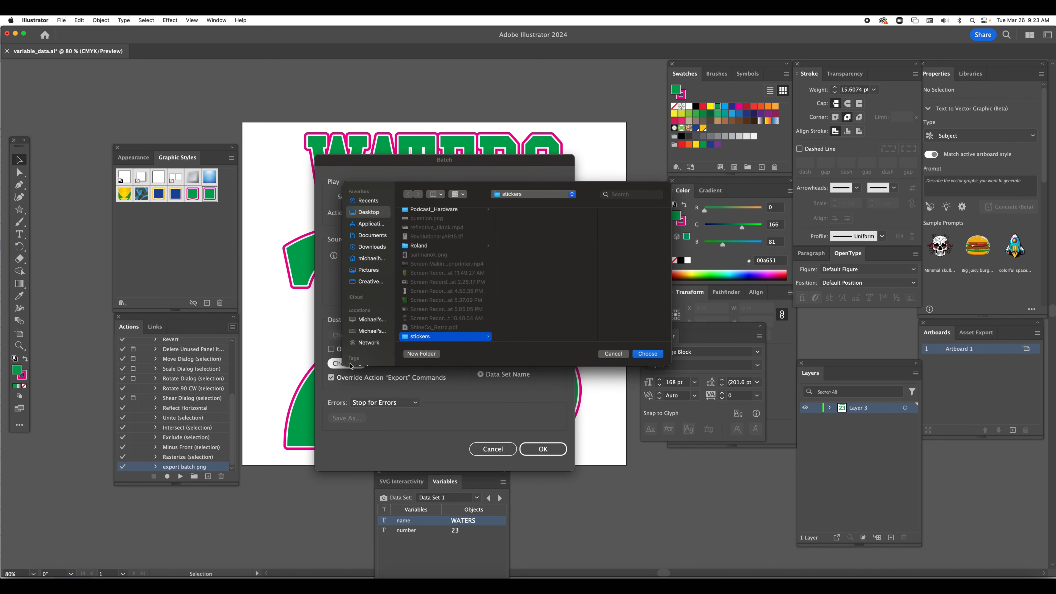
pyautogui.scroll(15, 456, 259)
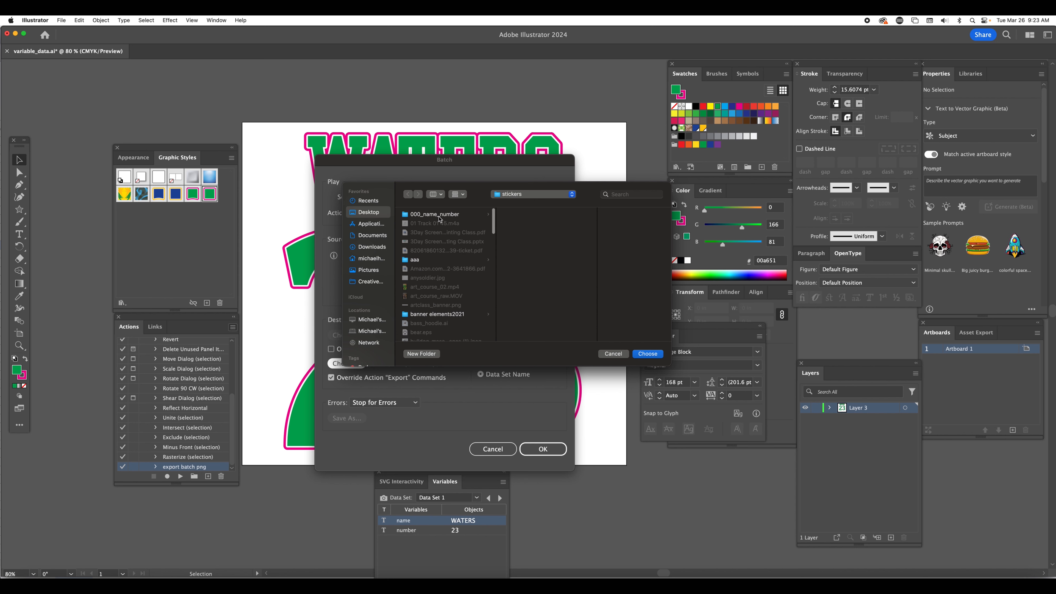
pyautogui.click(439, 215)
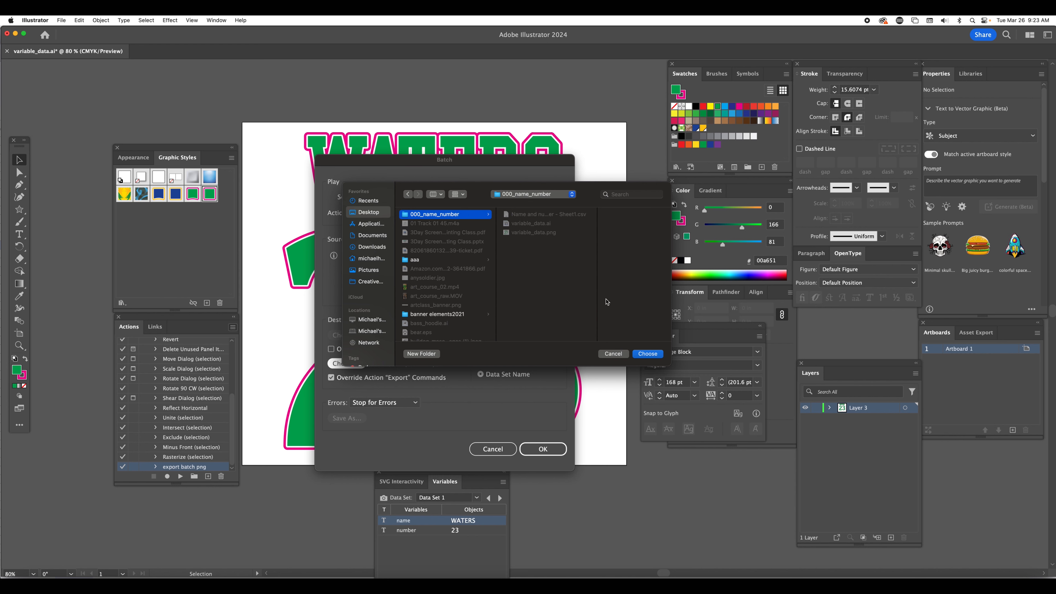
pyautogui.click(653, 355)
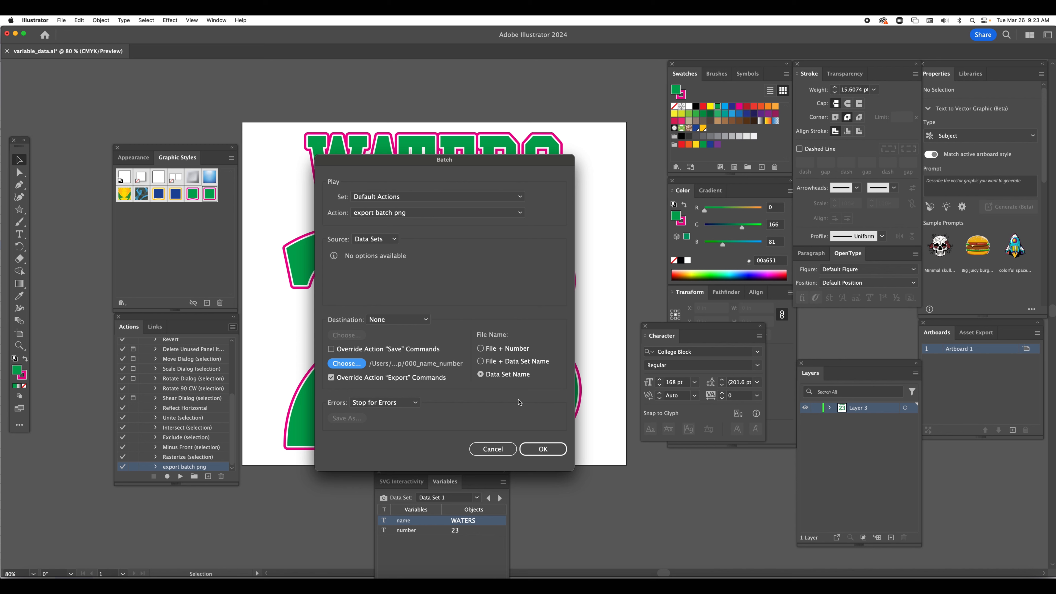
pyautogui.click(540, 451)
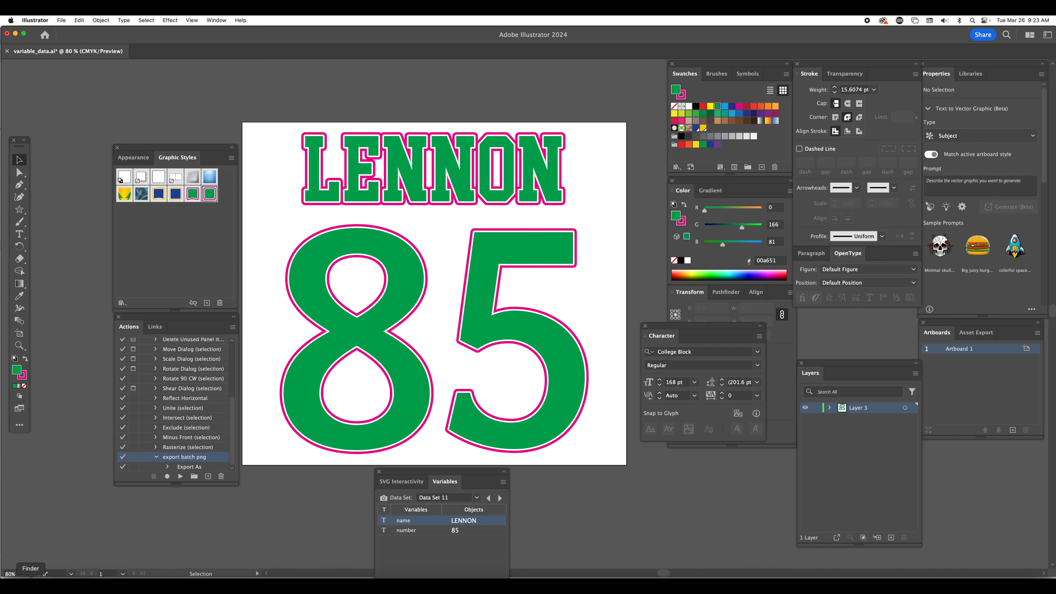
# Switch to Finder, show the contents of the 000_name_number folder on the Desktop, and move and enlarge the window
pyautogui.click(30, 580)
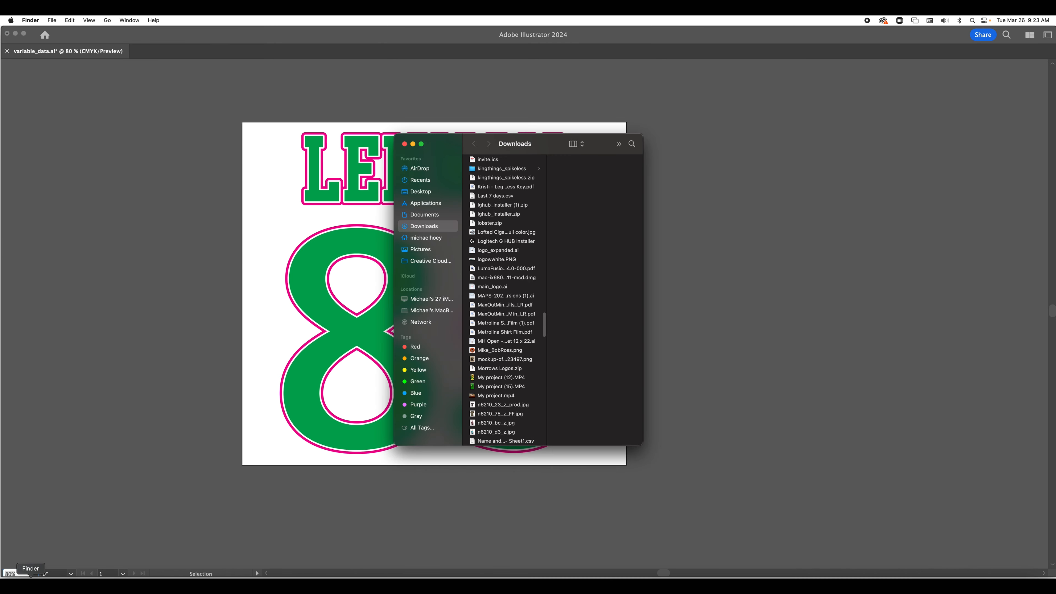
pyautogui.click(422, 192)
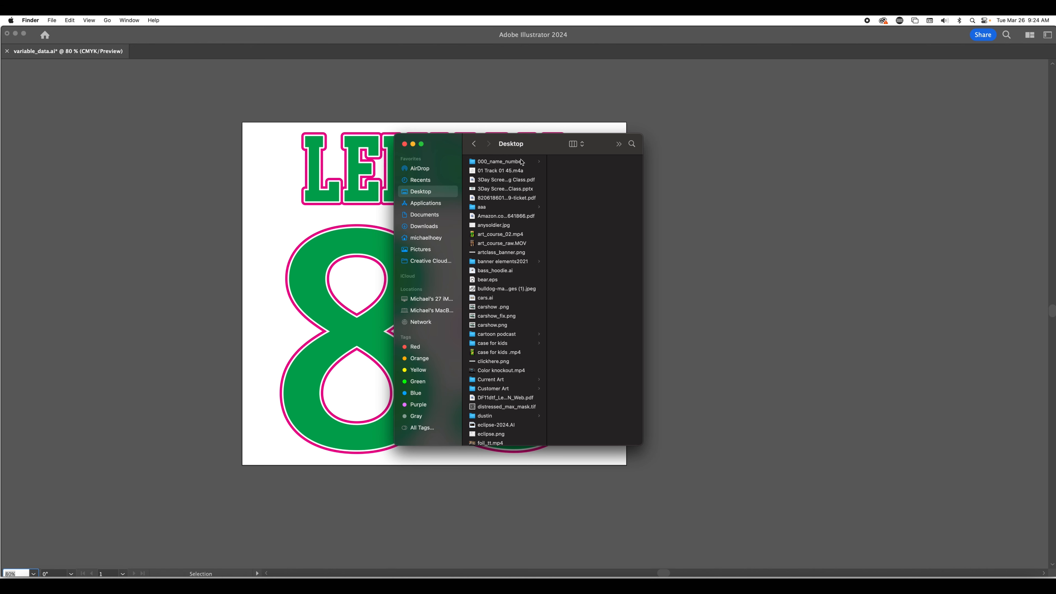
pyautogui.click(521, 160)
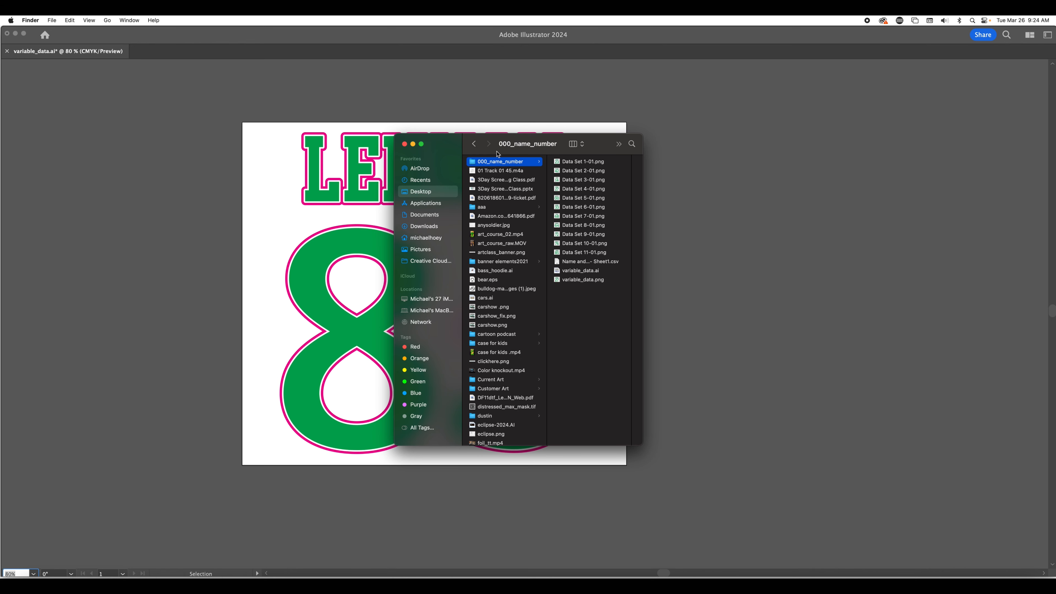
pyautogui.moveTo(497, 154); pyautogui.dragTo(196, 114)
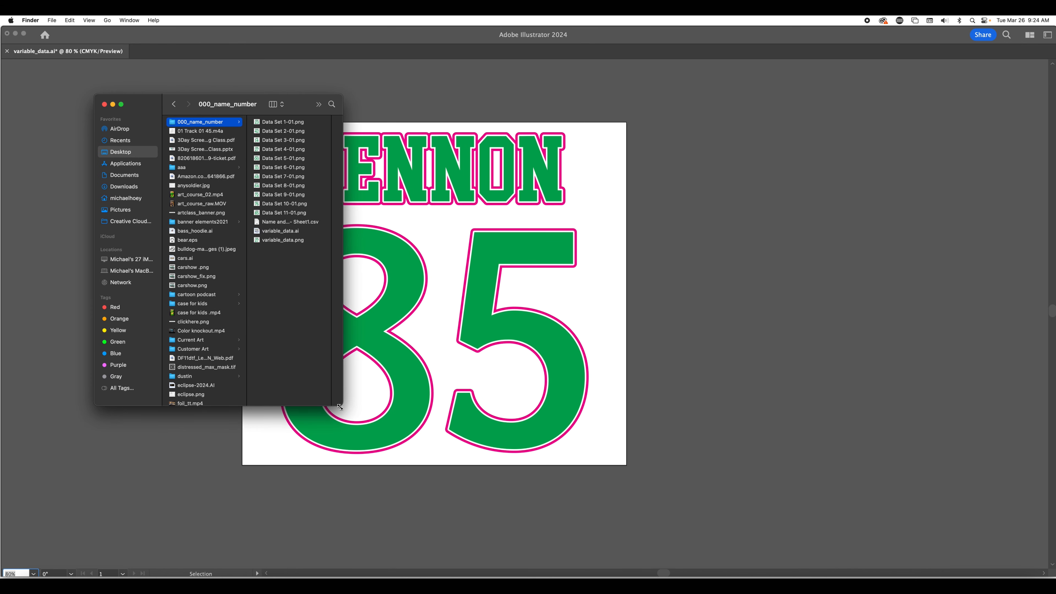
pyautogui.moveTo(337, 403); pyautogui.dragTo(632, 463)
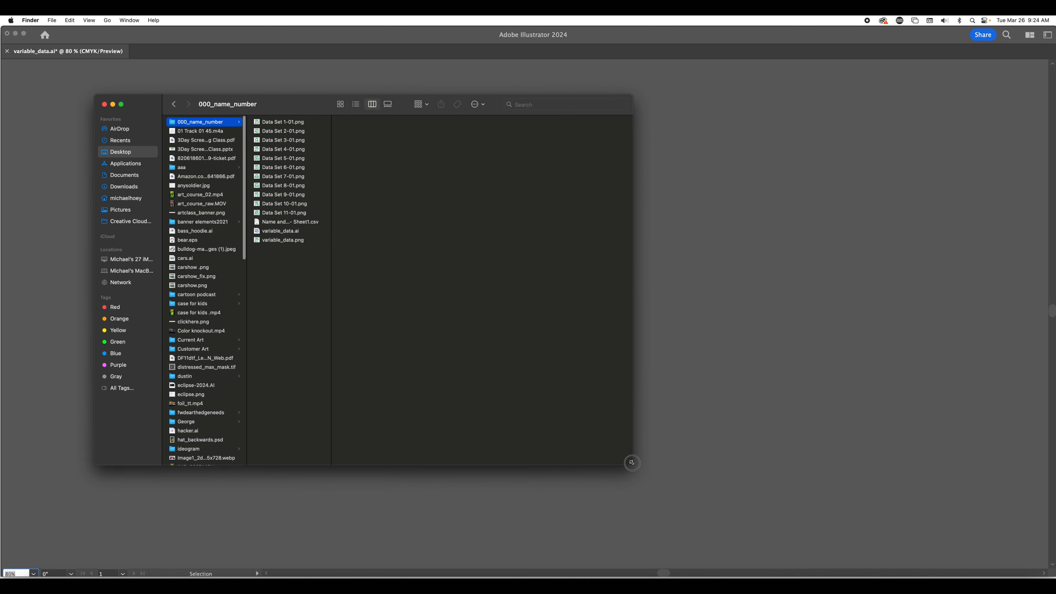
# Preview the exported PNGs one after another from Data Set 1-01.png to Data Set 11-01.png
pyautogui.click(279, 123)
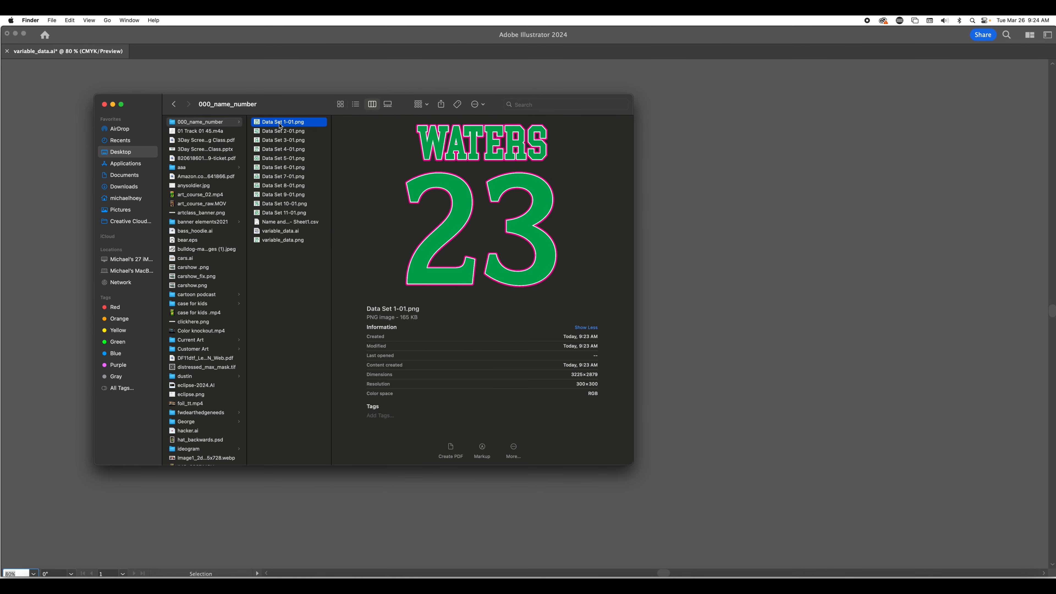
pyautogui.press('Down')
pyautogui.press('Down')
pyautogui.press('Down')
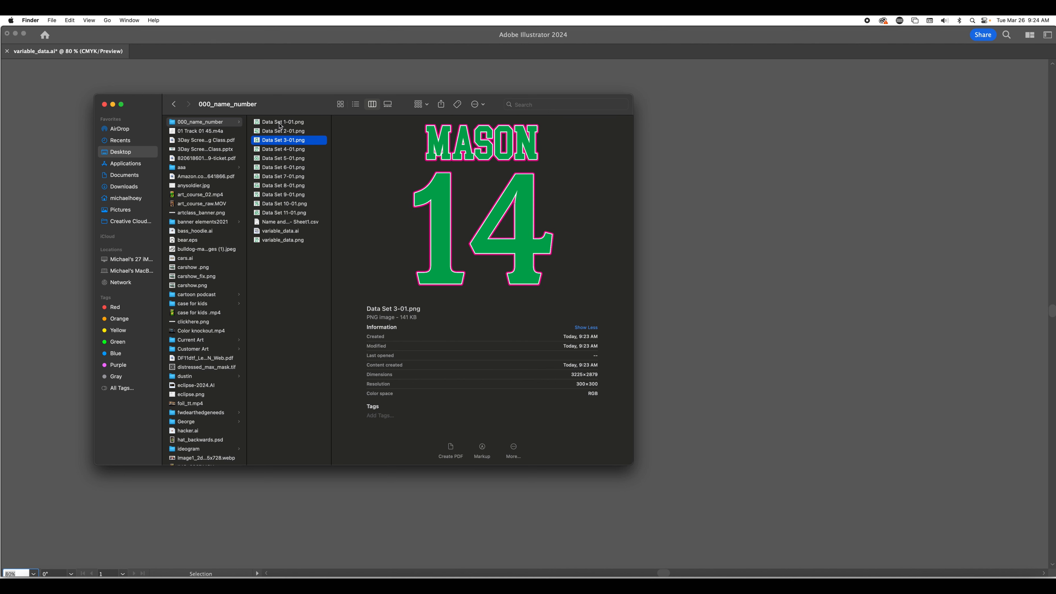
pyautogui.press('Down')
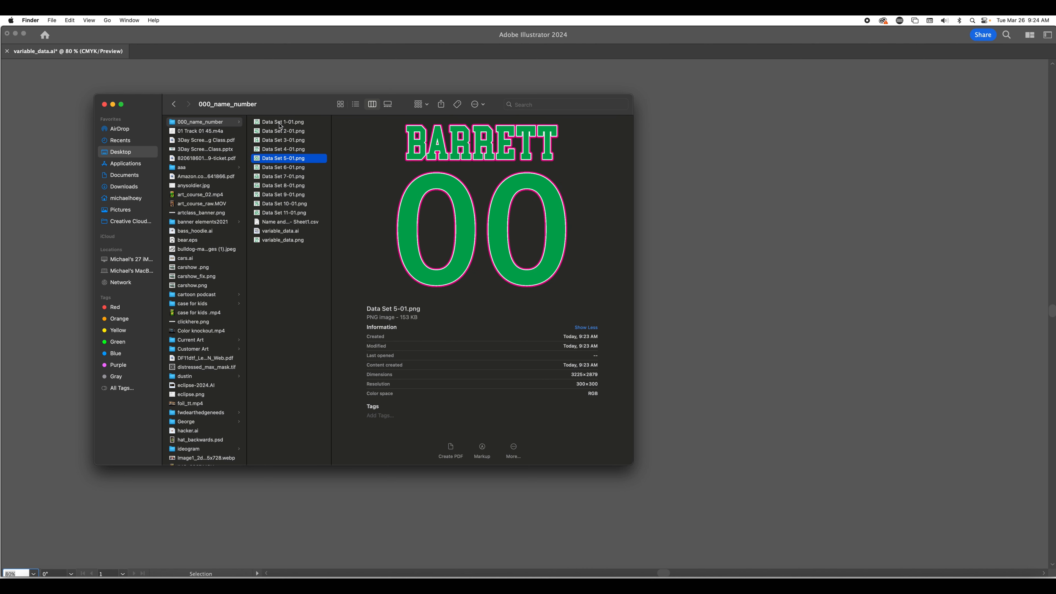
pyautogui.press('Down')
pyautogui.press('Down')
pyautogui.press('Down')
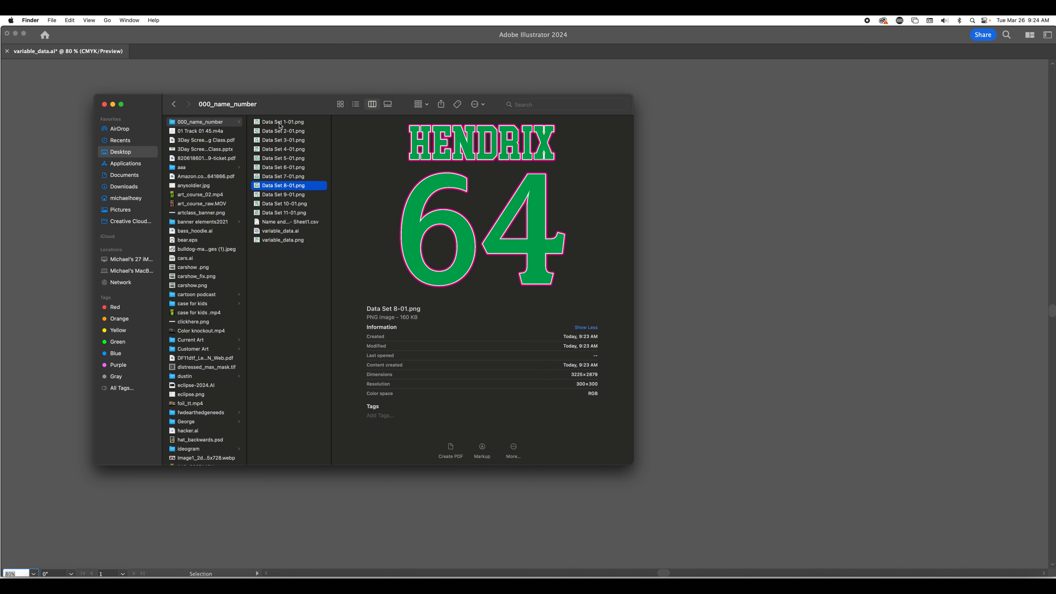
pyautogui.press('Down')
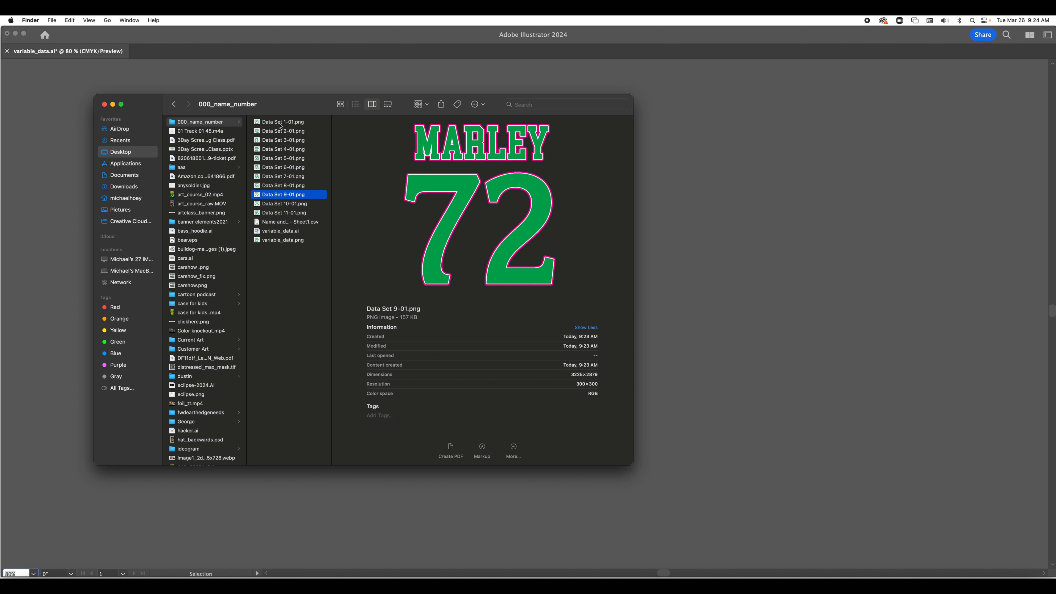
pyautogui.press('Down')
pyautogui.press('Down')
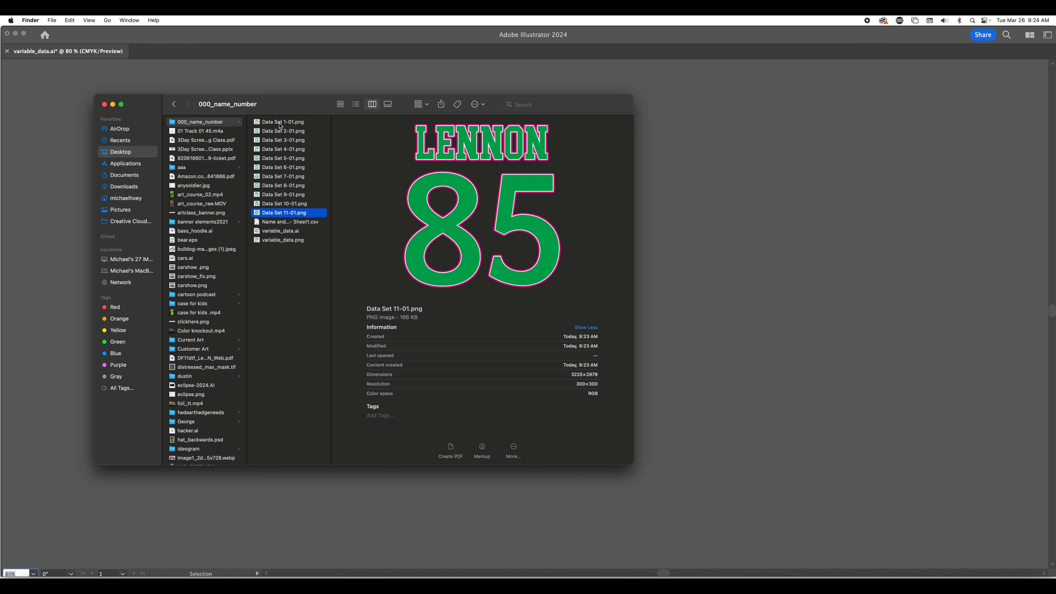
pyautogui.press('Up')
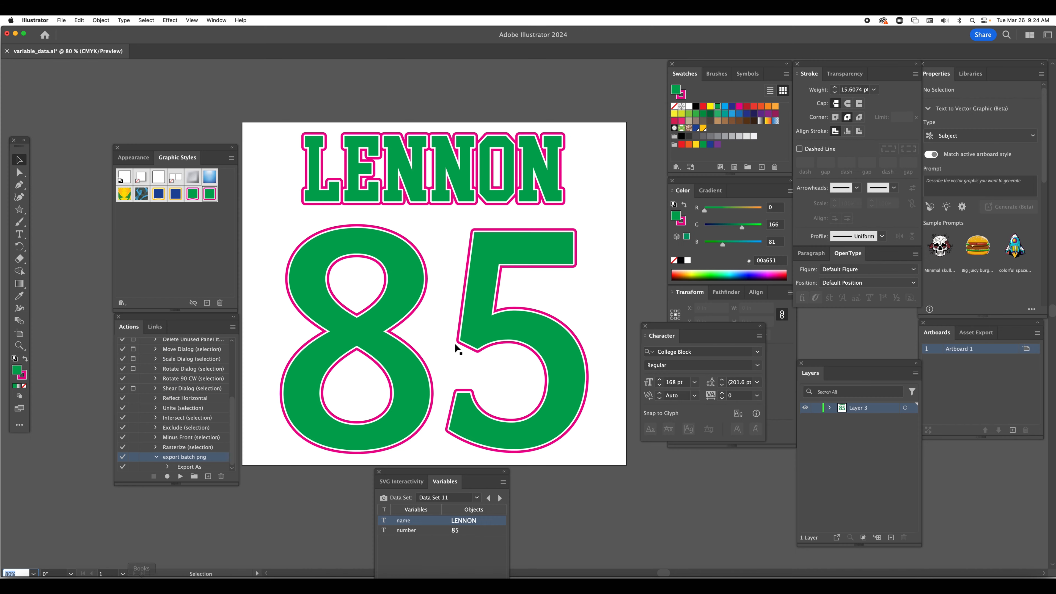